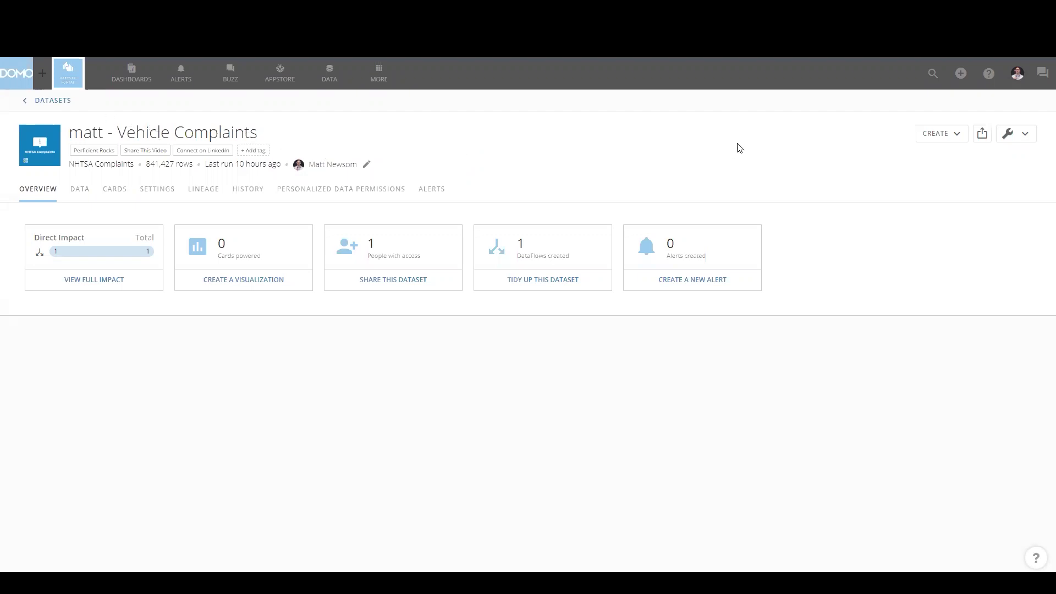
# Step: Start a new DataFlow from the matt - Vehicle Complaints dataset via the CREATE menu
pyautogui.click(944, 136)
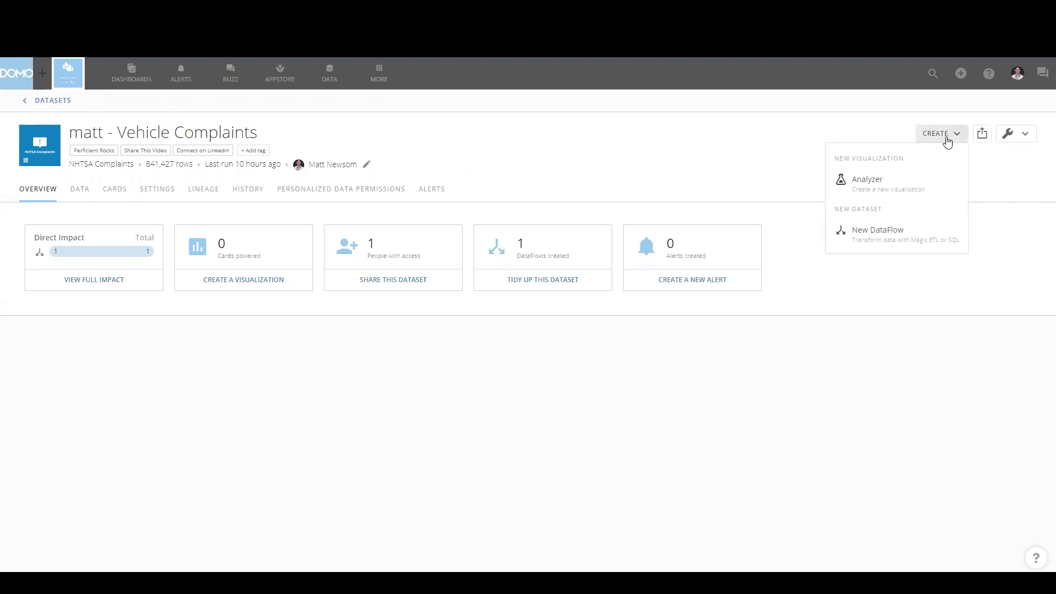
pyautogui.click(910, 237)
# Step: Choose Magic ETL and add matt - Vehicle Recalls as a second input beside Vehicle Complaints
pyautogui.click(448, 315)
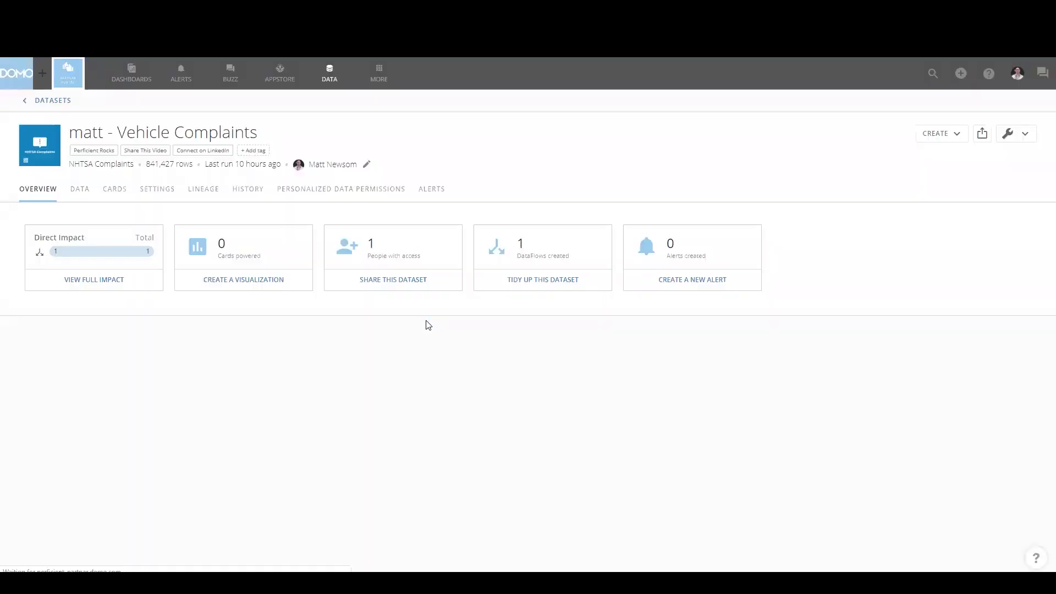
pyautogui.moveTo(210, 254); pyautogui.dragTo(209, 184)
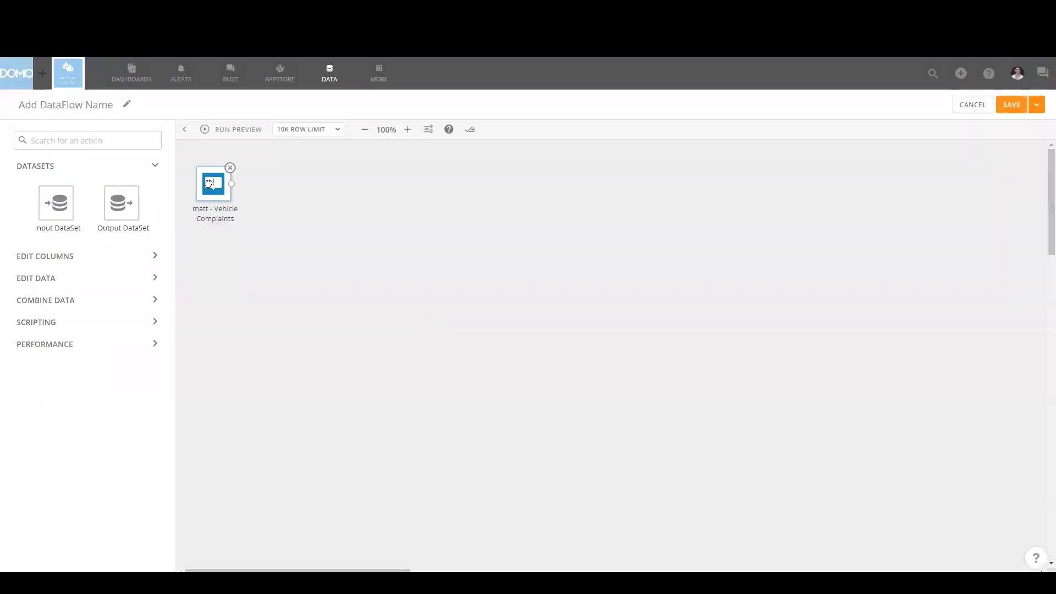
pyautogui.moveTo(58, 204); pyautogui.dragTo(213, 271)
pyautogui.click(225, 416)
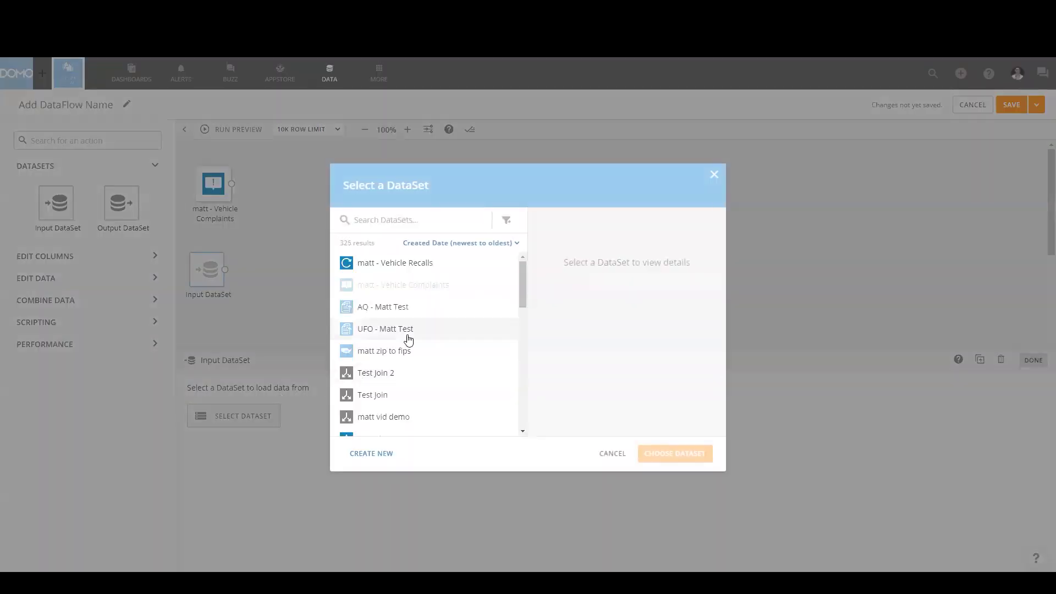
pyautogui.click(419, 264)
pyautogui.click(652, 450)
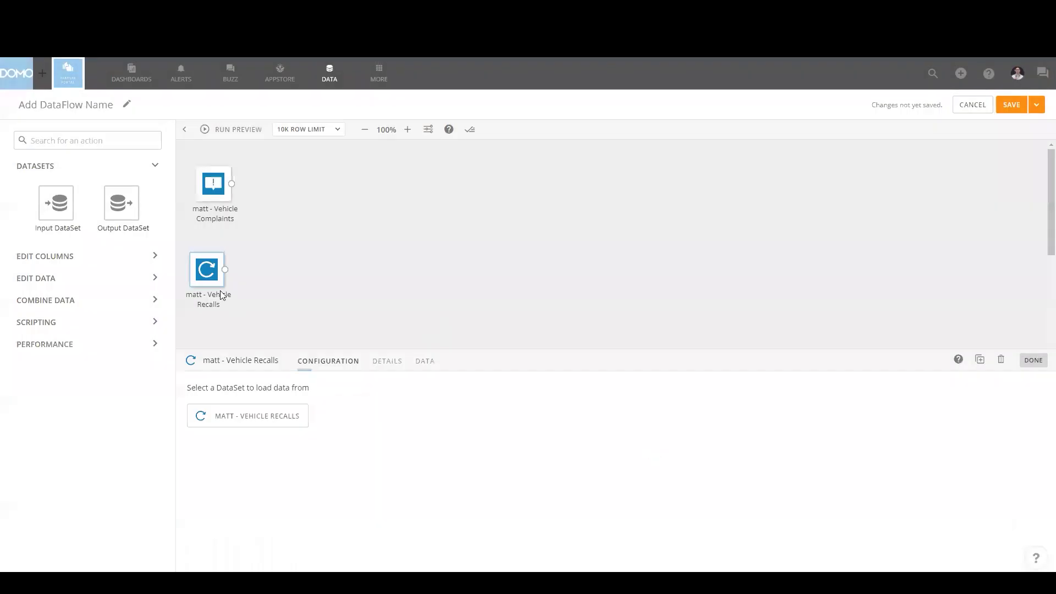
pyautogui.moveTo(220, 290); pyautogui.dragTo(227, 290)
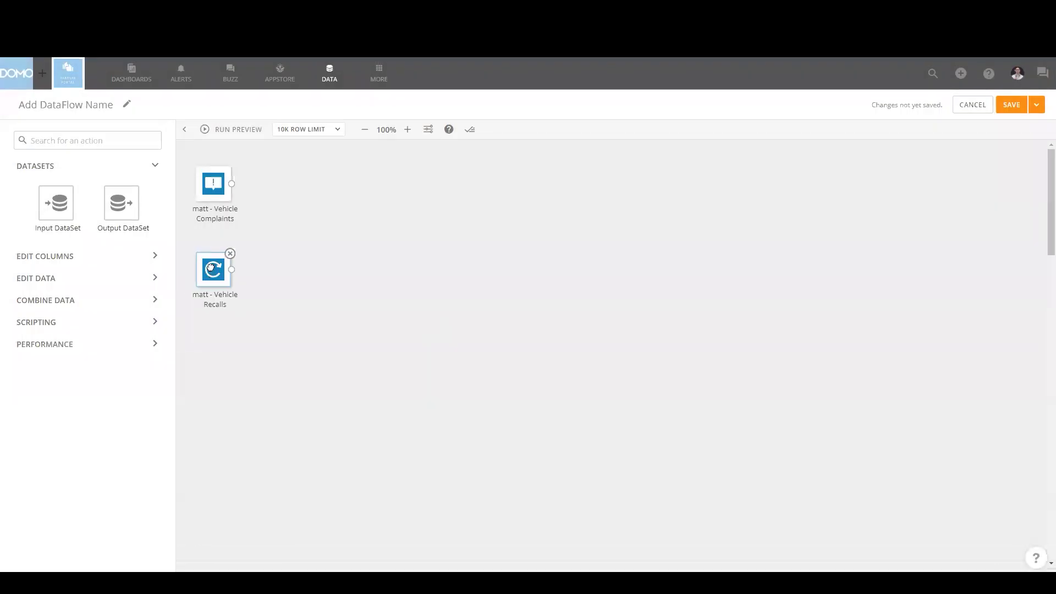
# Step: Add a Select Columns step fed by Vehicle Complaints, keeping ModelYear, Make and Model
pyautogui.click(88, 263)
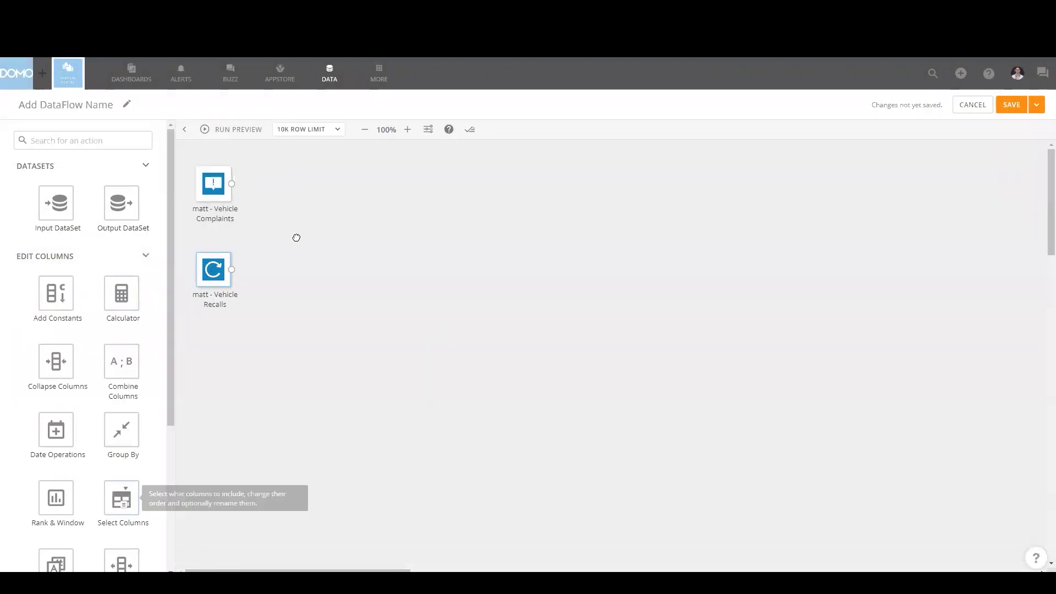
pyautogui.moveTo(122, 497); pyautogui.dragTo(304, 187)
pyautogui.moveTo(231, 184); pyautogui.dragTo(290, 184)
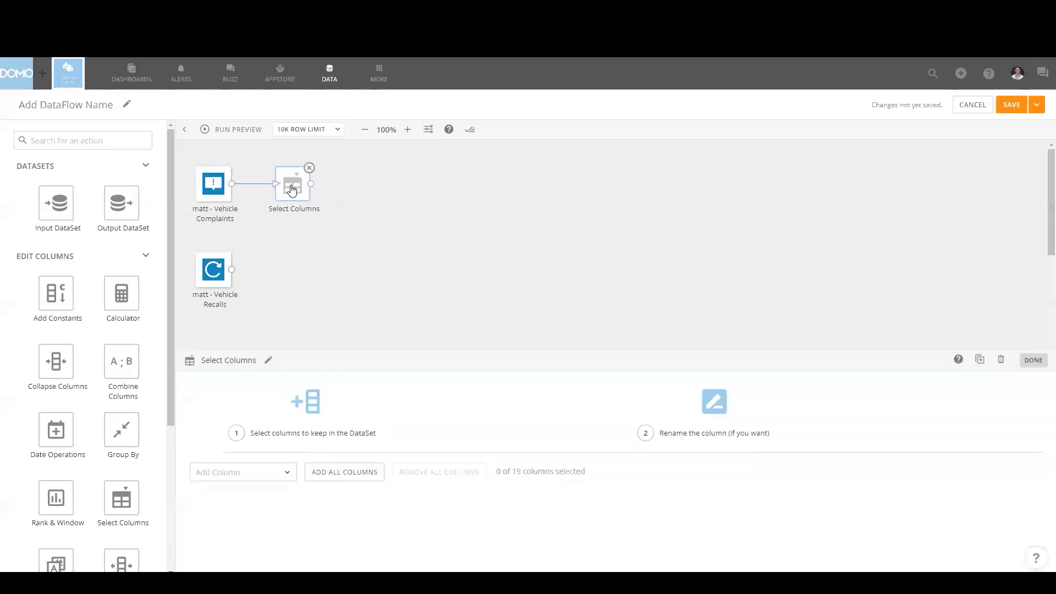
pyautogui.click(285, 475)
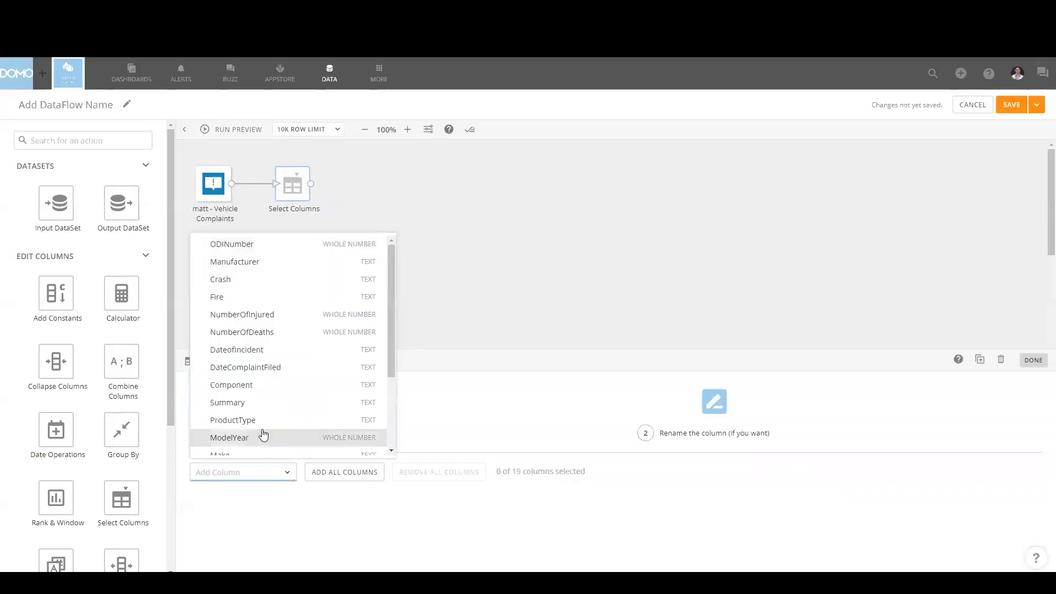
pyautogui.click(262, 434)
pyautogui.click(264, 502)
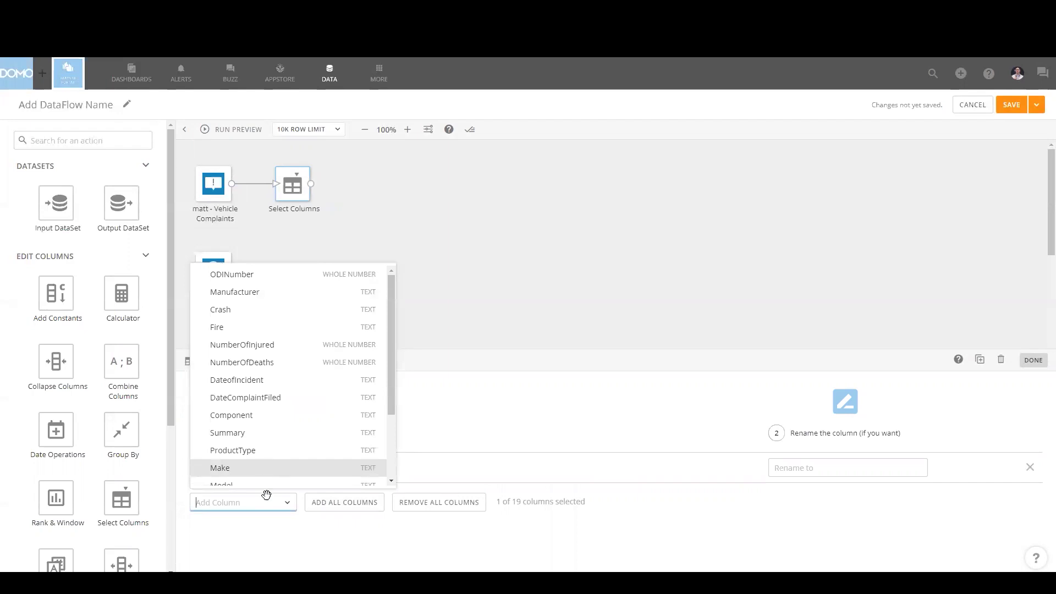
pyautogui.click(266, 473)
pyautogui.click(277, 533)
pyautogui.click(271, 501)
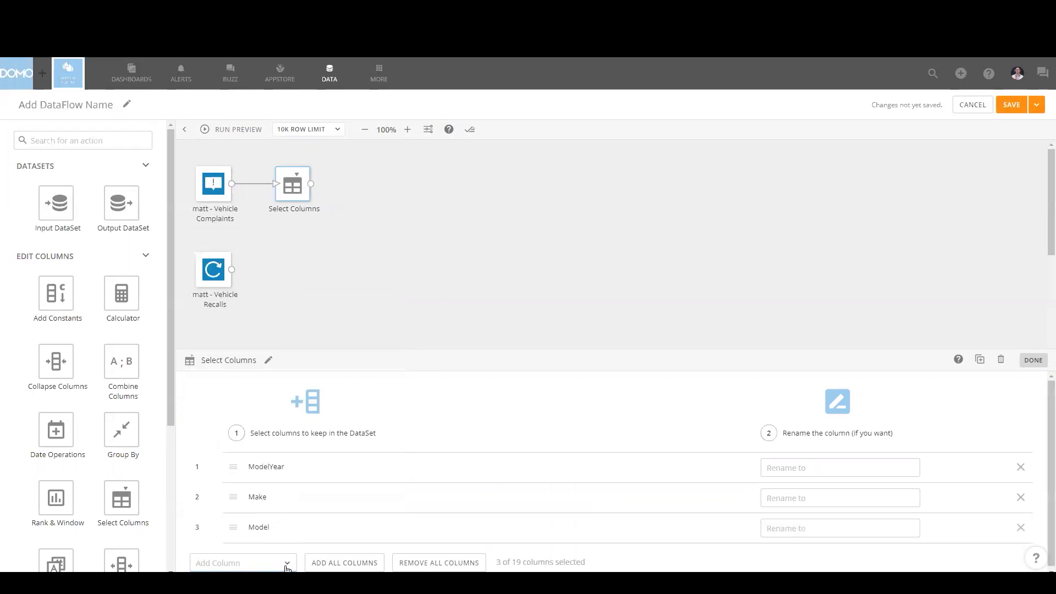
# Step: Also keep Summary and Component, then duplicate the step for the Vehicle Recalls input
pyautogui.click(285, 562)
pyautogui.click(274, 494)
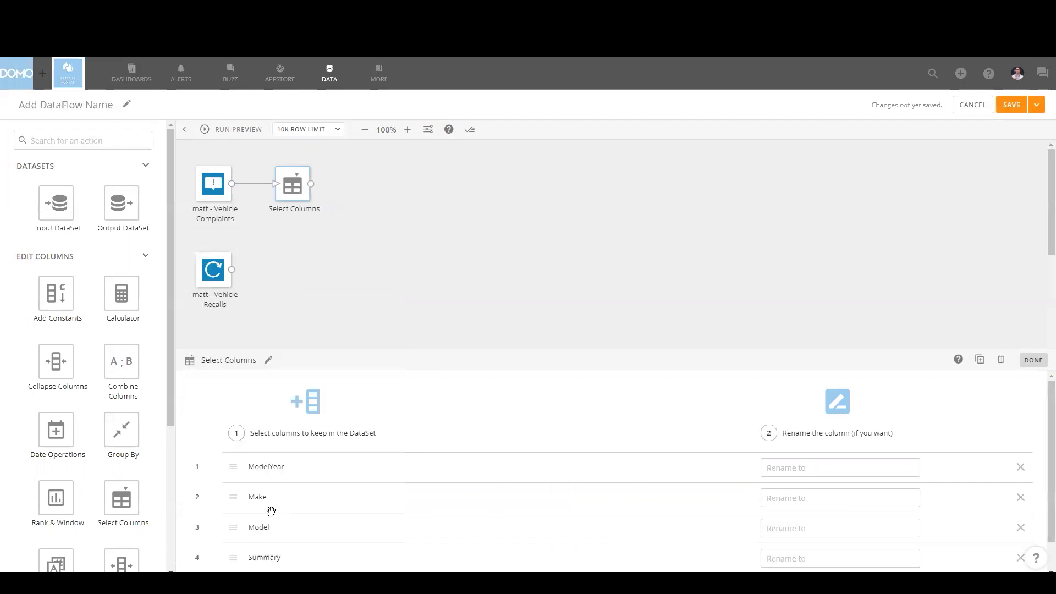
pyautogui.scroll(-1, 283, 545)
pyautogui.click(283, 562)
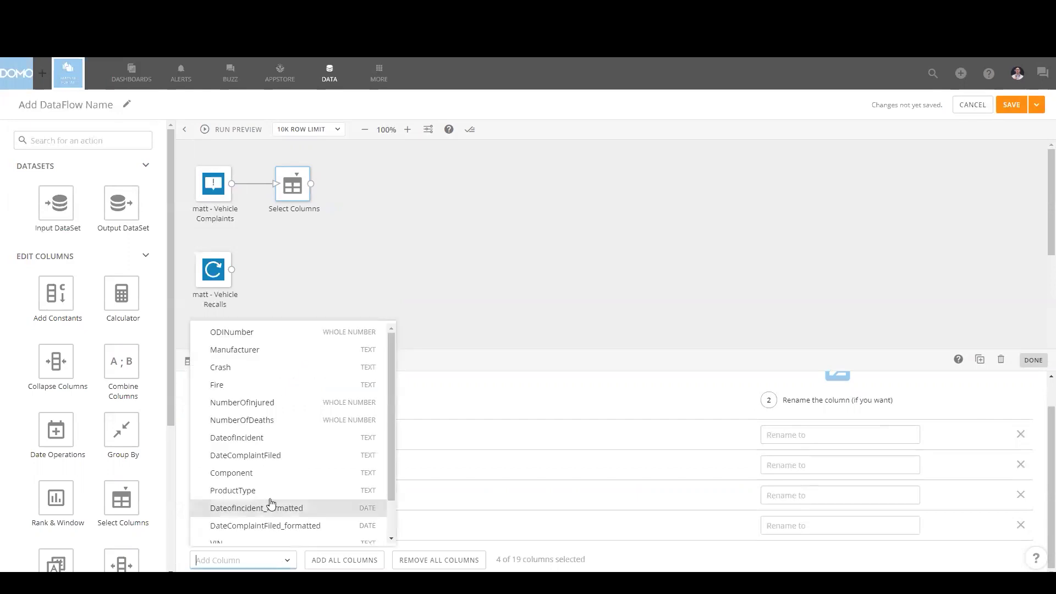
pyautogui.click(266, 480)
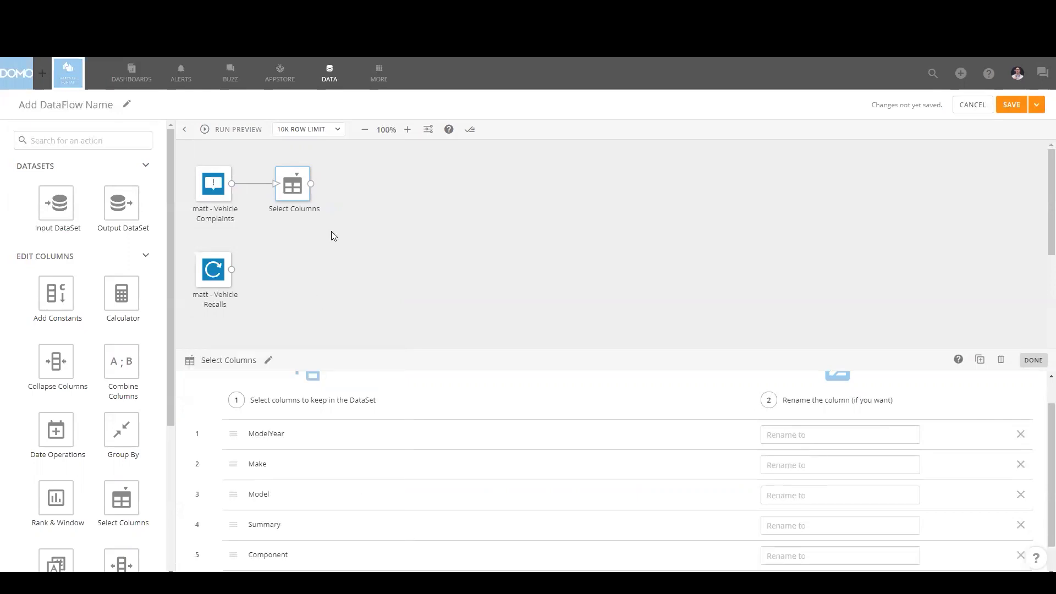
pyautogui.click(979, 359)
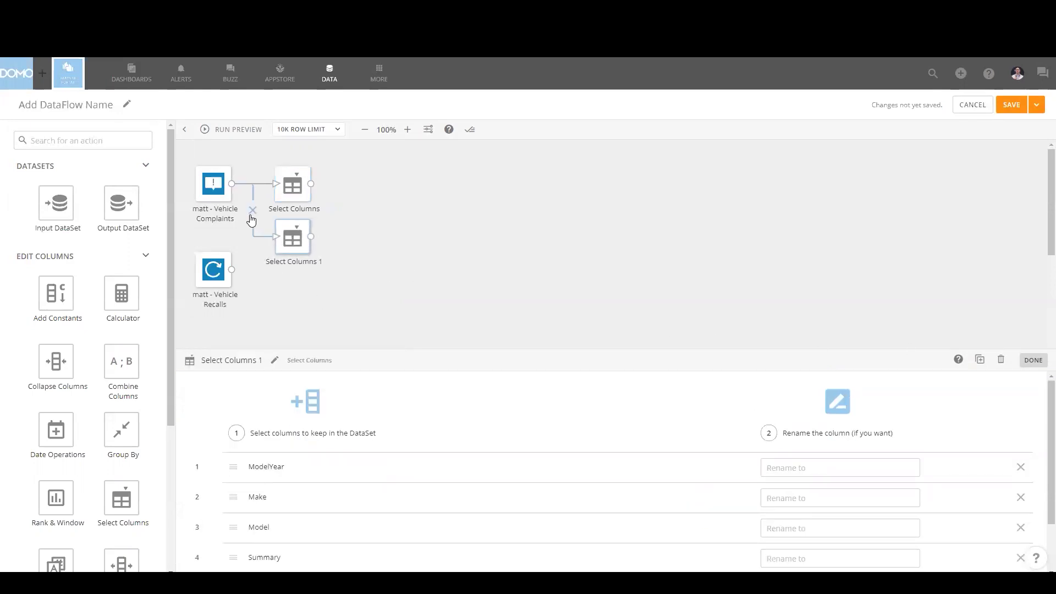
pyautogui.moveTo(291, 237); pyautogui.dragTo(291, 276)
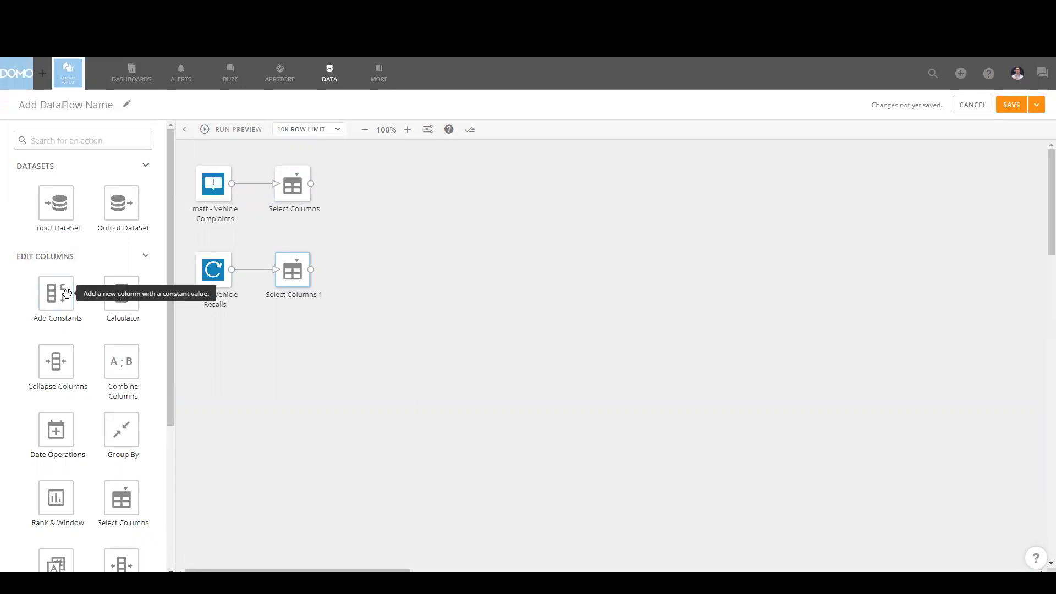
# Step: Add an Add Constants step on the complaints branch with Text column Source valued Complaints
pyautogui.moveTo(60, 296); pyautogui.dragTo(374, 185)
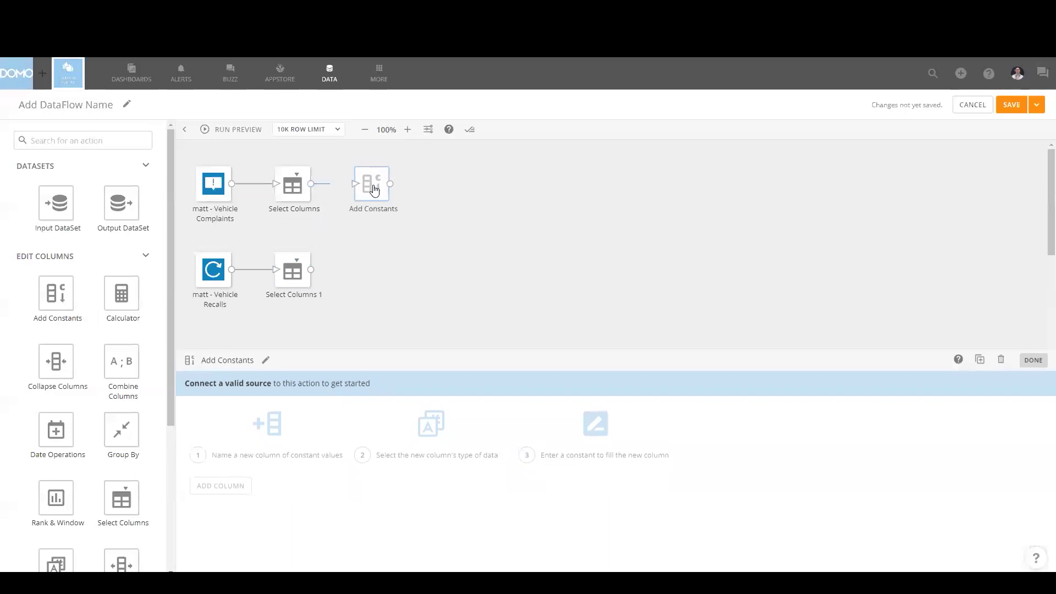
pyautogui.click(248, 461)
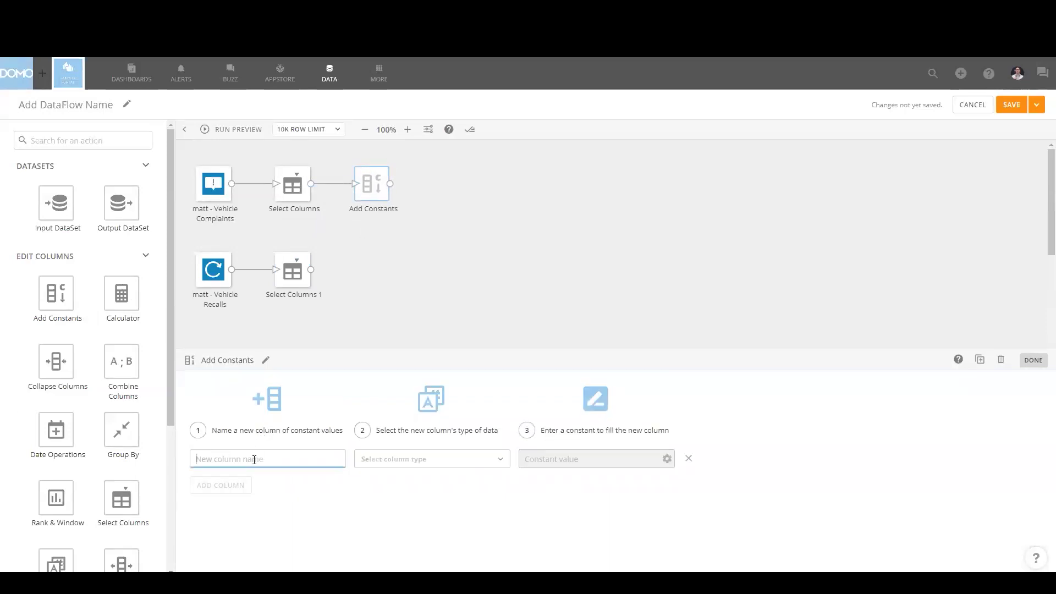
pyautogui.write('Source')
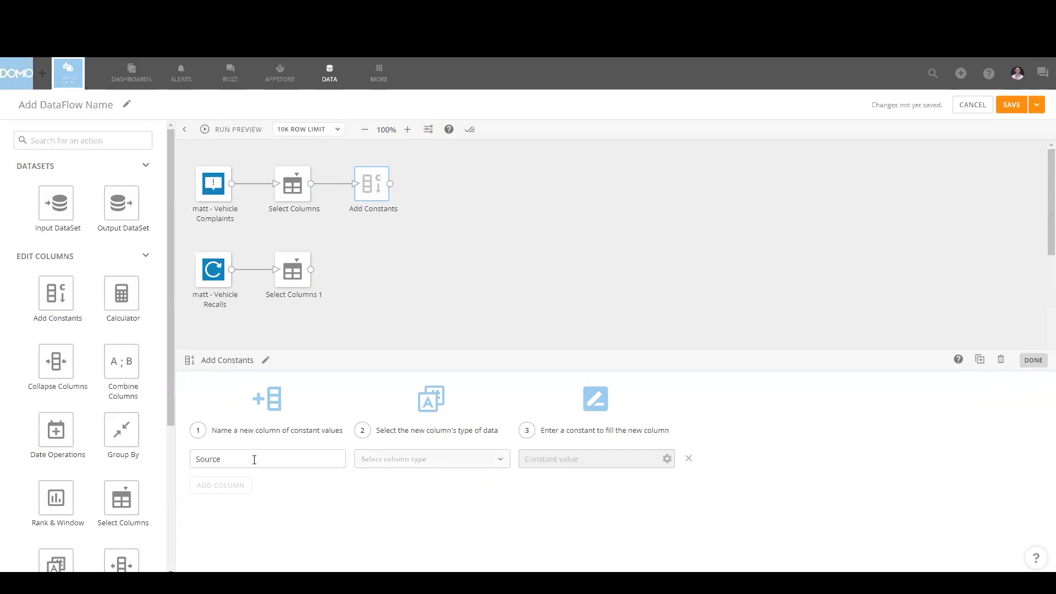
pyautogui.click(420, 459)
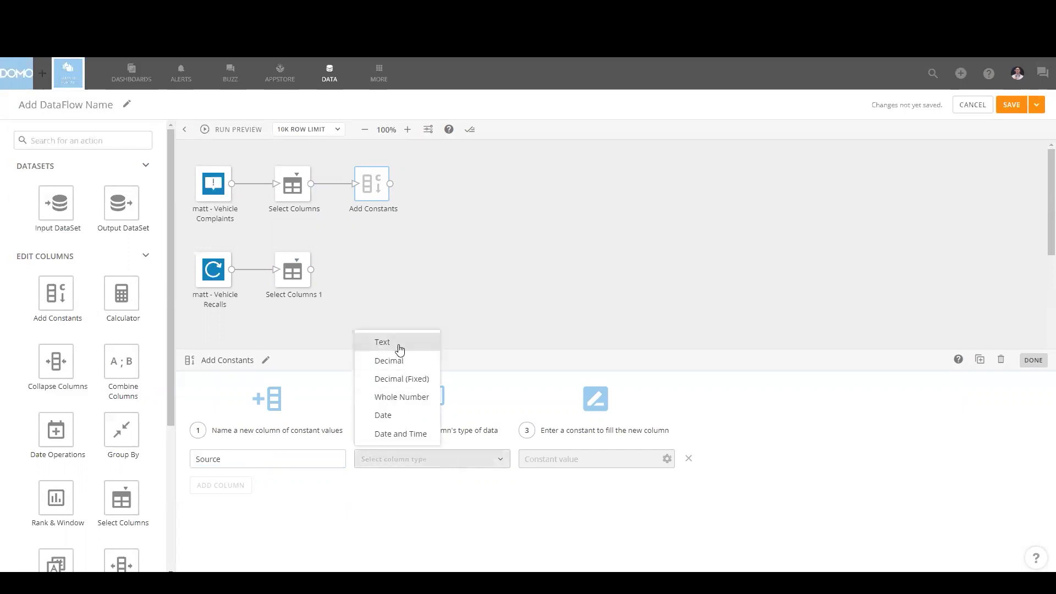
pyautogui.click(397, 344)
pyautogui.click(551, 459)
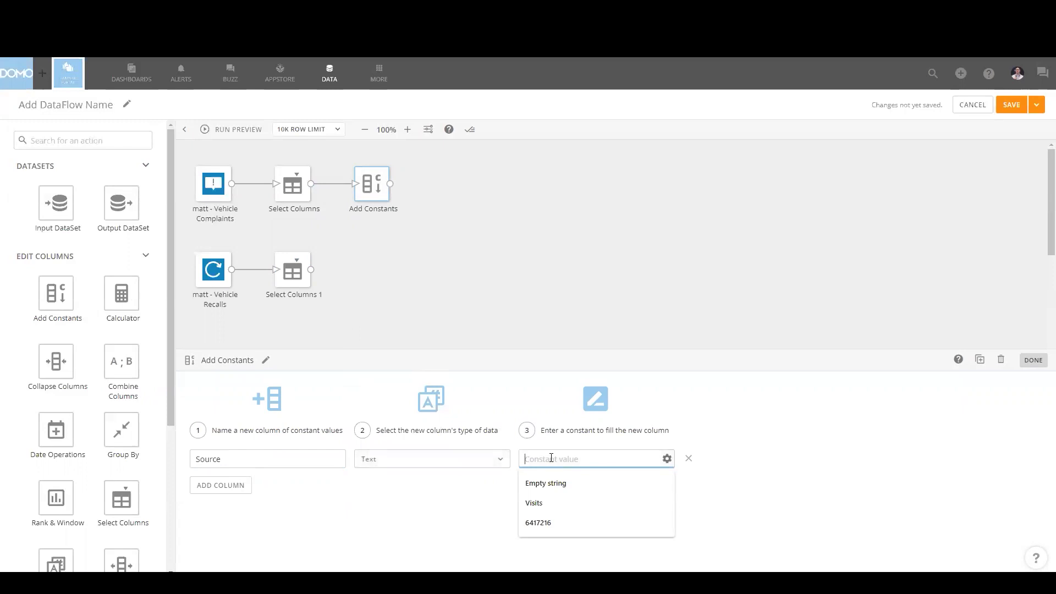
pyautogui.write('Complaints')
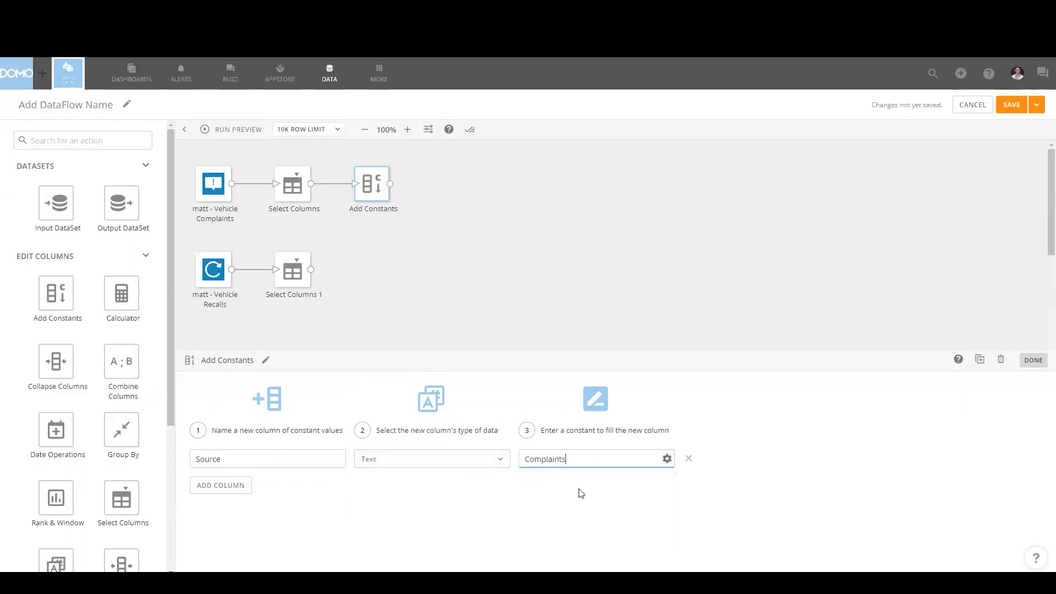
# Step: Duplicate it after Select Columns 1 and change the Source value to Recalls
pyautogui.click(979, 359)
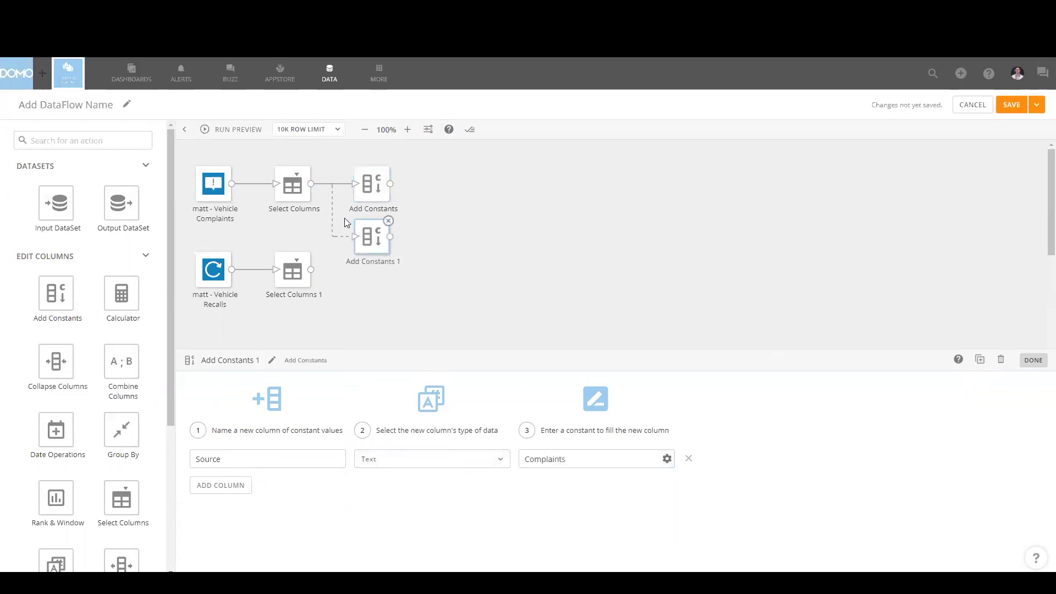
pyautogui.click(332, 222)
pyautogui.moveTo(371, 237); pyautogui.dragTo(364, 276)
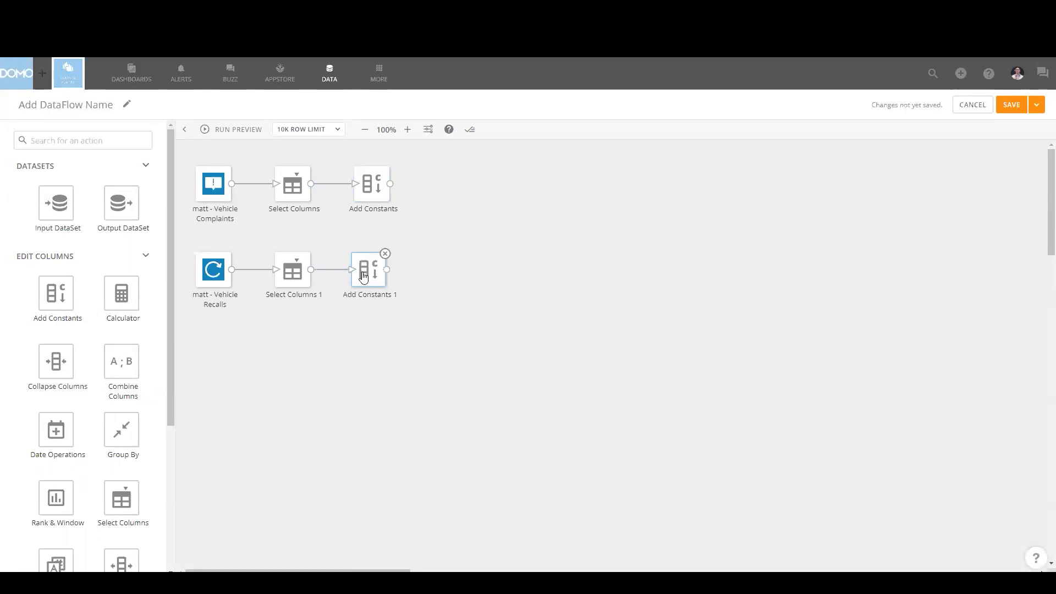
pyautogui.click(363, 276)
pyautogui.doubleClick(546, 459)
pyautogui.write('re')
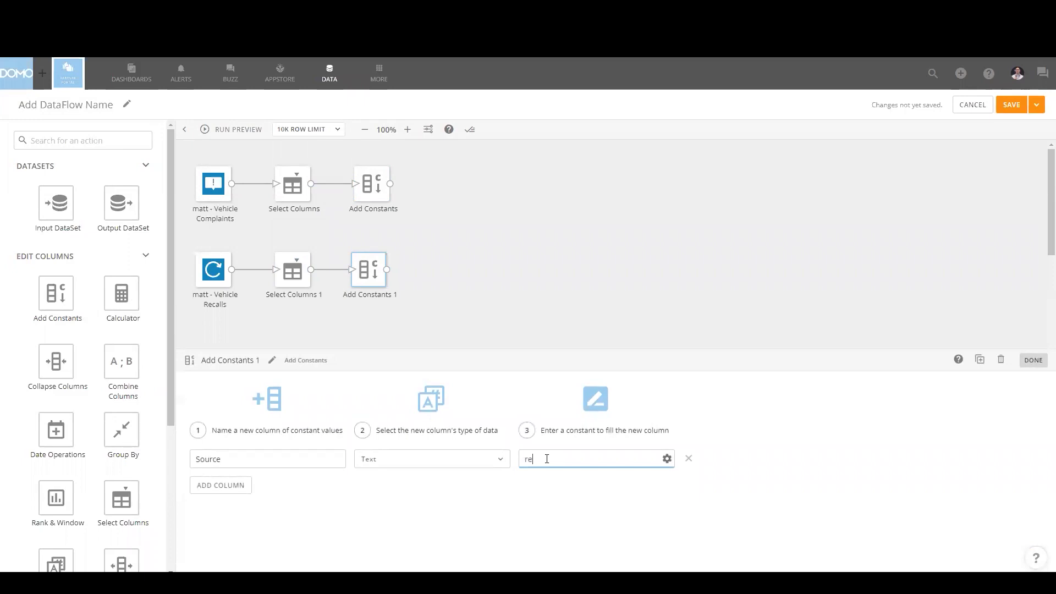
pyautogui.write('c')
pyautogui.press('BackSpace')
pyautogui.press('BackSpace')
pyautogui.press('BackSpace')
pyautogui.write('Reca')
# Step: Merge both Add Constants branches with an Append Rows step including all columns
pyautogui.click(70, 258)
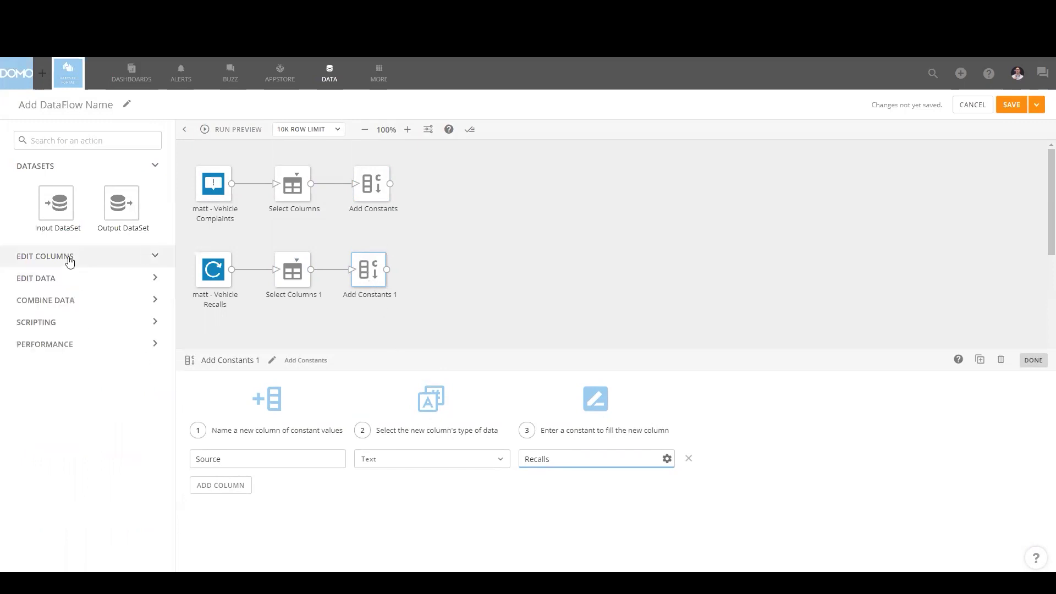
pyautogui.click(63, 300)
pyautogui.moveTo(56, 341); pyautogui.dragTo(459, 230)
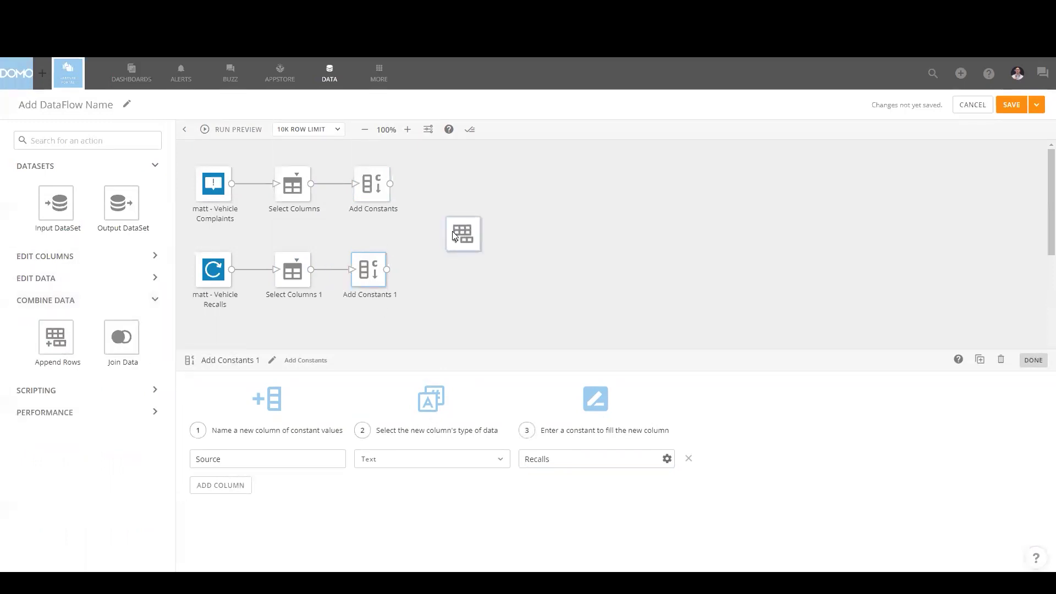
pyautogui.moveTo(390, 183); pyautogui.dragTo(474, 231)
pyautogui.moveTo(389, 270); pyautogui.dragTo(458, 231)
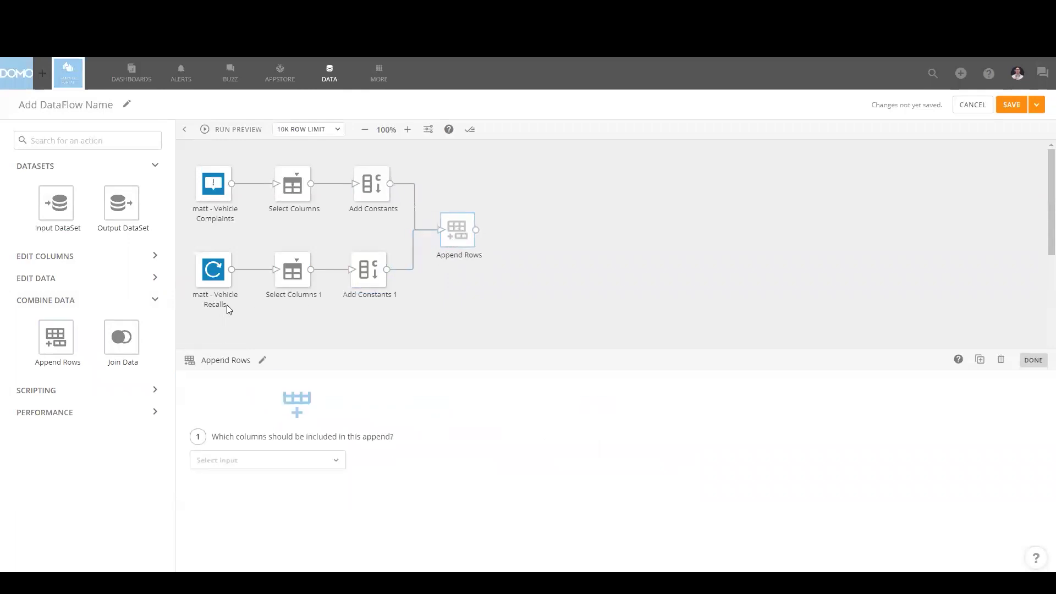
pyautogui.click(264, 460)
pyautogui.click(291, 421)
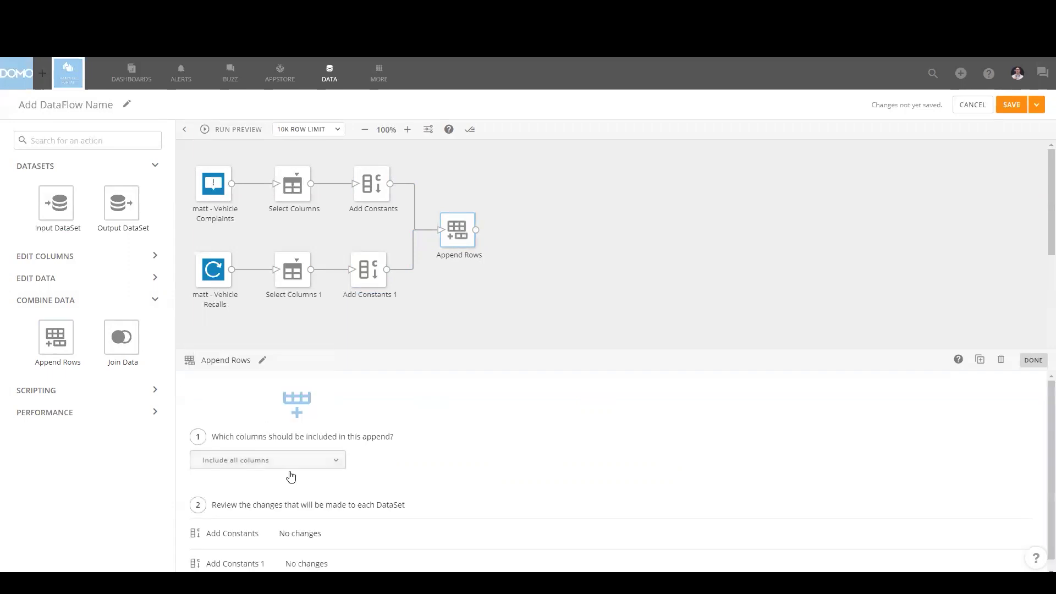
# Step: Add an Output DataSet after Append Rows, with Select Columns 2 renaming ModelYear to Model Year
pyautogui.moveTo(121, 204); pyautogui.dragTo(556, 228)
pyautogui.moveTo(476, 230)
pyautogui.mouseDown()
pyautogui.moveTo(549, 231)
pyautogui.moveTo(539, 227)
pyautogui.mouseUp()
pyautogui.click(69, 258)
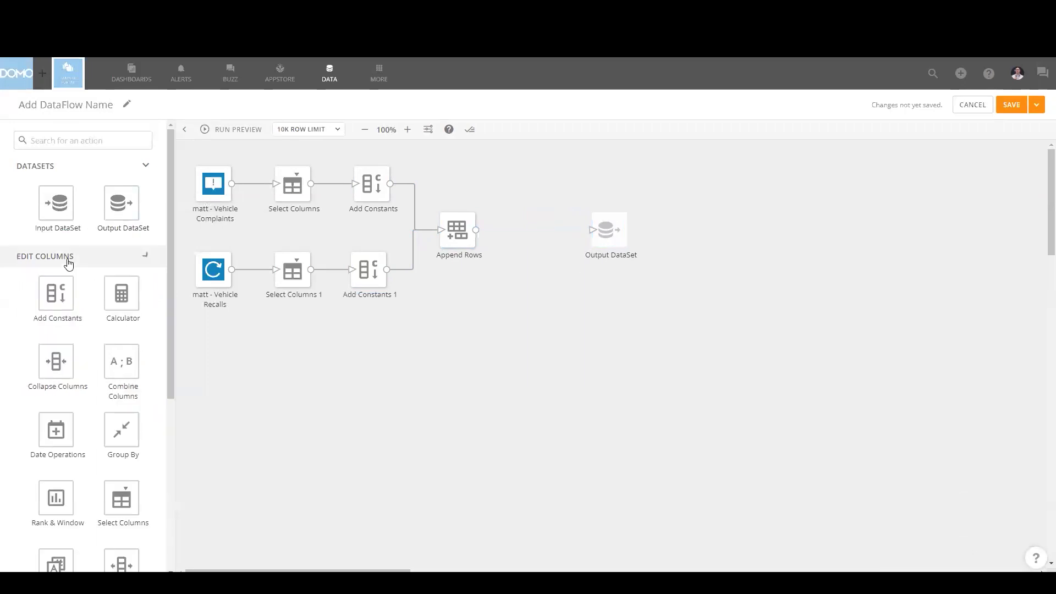
pyautogui.moveTo(122, 501); pyautogui.dragTo(605, 230)
pyautogui.click(344, 472)
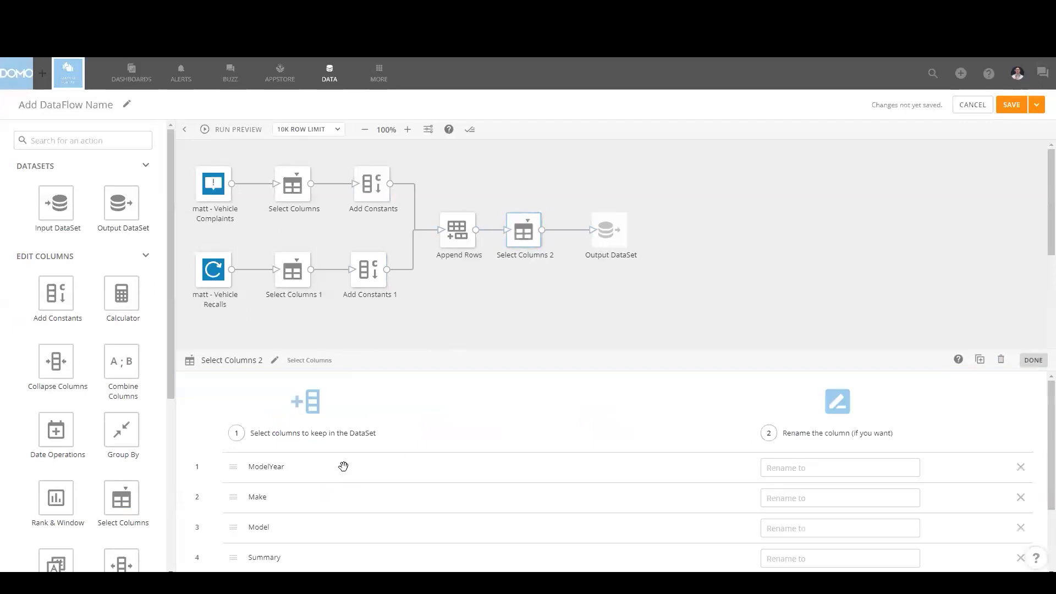
pyautogui.scroll(-1, 379, 484)
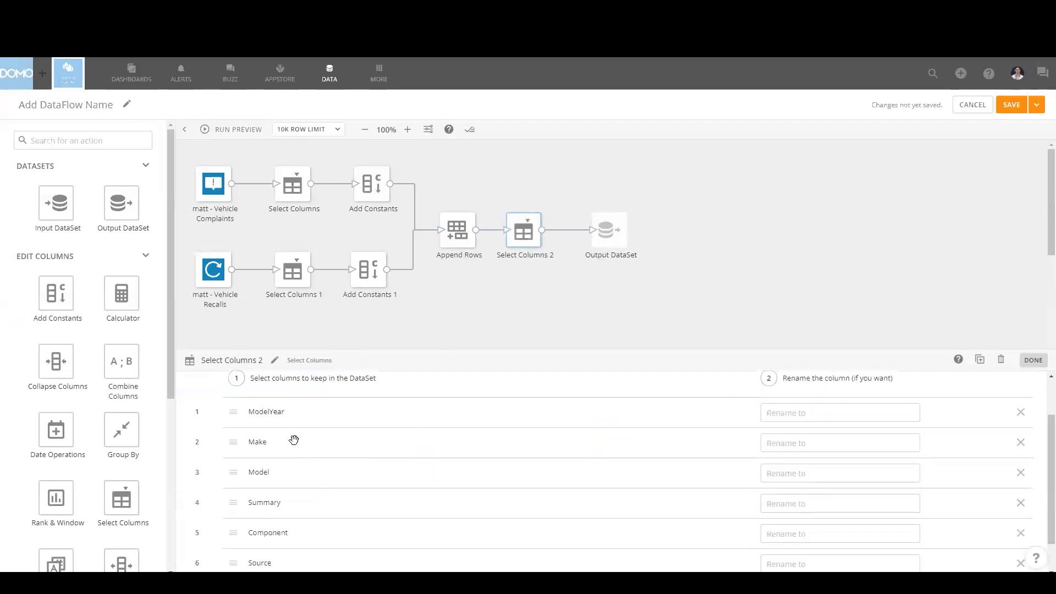
pyautogui.click(779, 413)
pyautogui.write('Model Year')
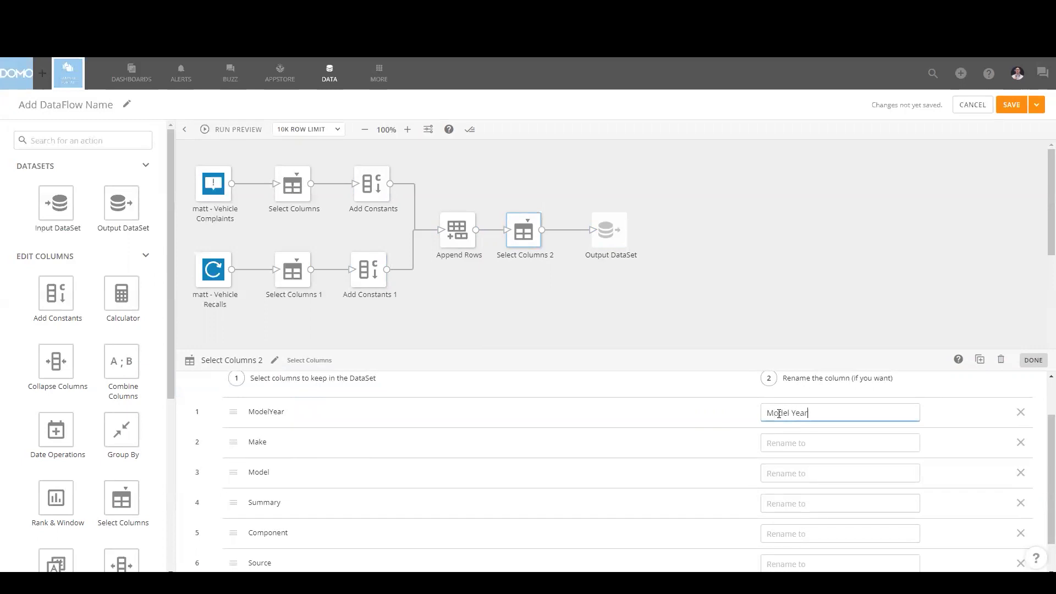
# Step: Enter 'Matts Car Report' as the output dataset name and reuse it for the dataflow name
pyautogui.click(609, 231)
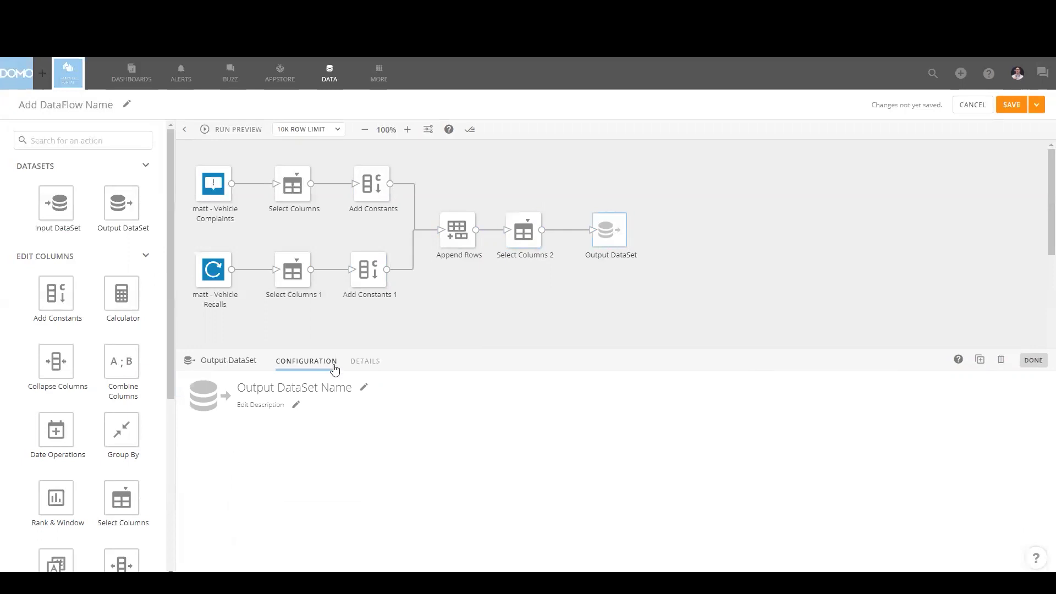
pyautogui.click(295, 389)
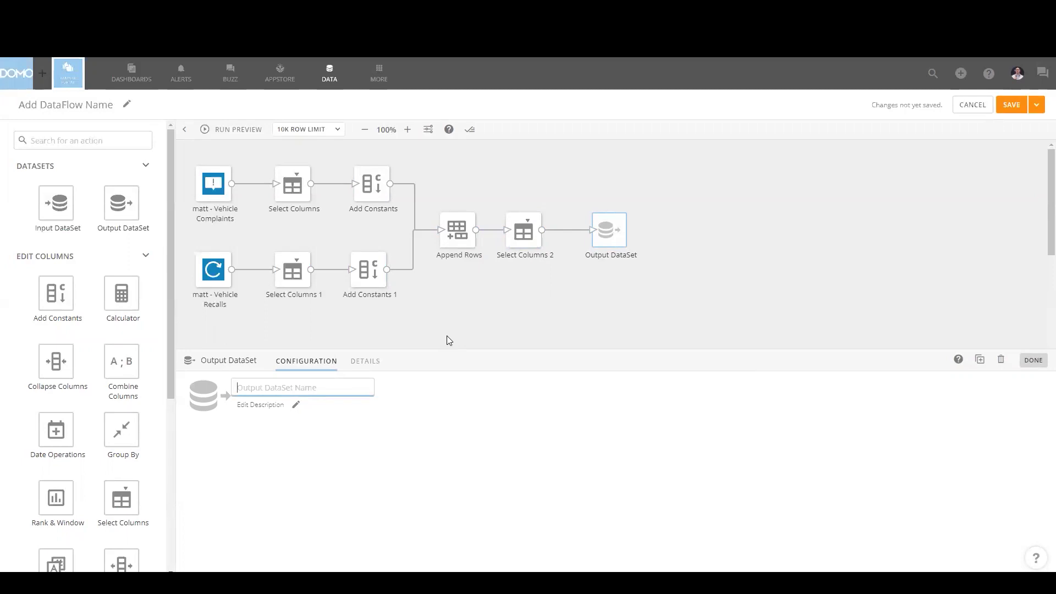
pyautogui.write('Matts ')
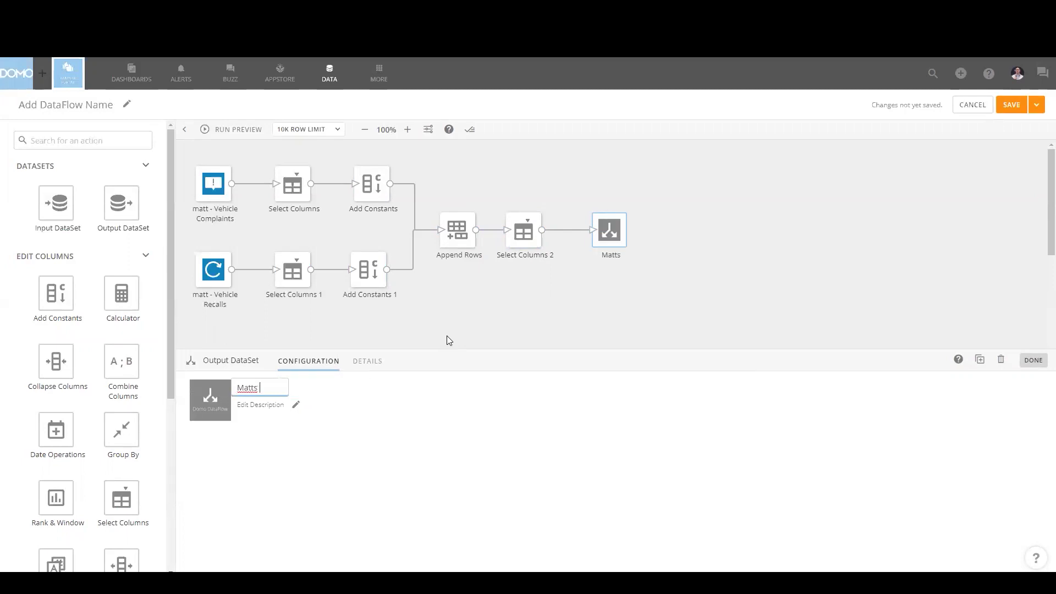
pyautogui.write('Car Report')
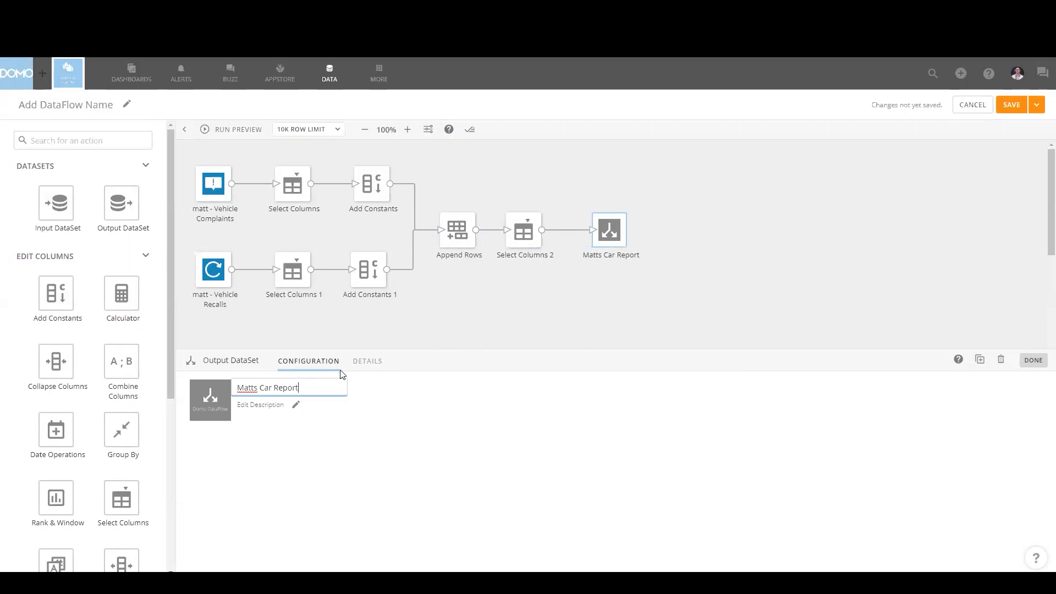
pyautogui.moveTo(330, 387); pyautogui.dragTo(194, 393)
pyautogui.hotkey('ctrl', 'c')
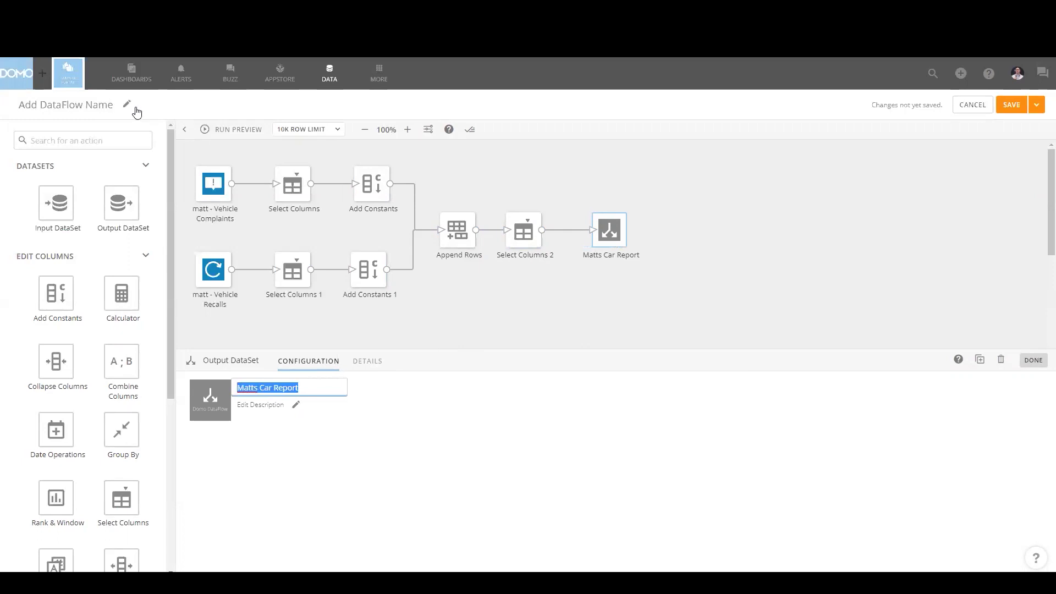
pyautogui.click(76, 104)
pyautogui.hotkey('ctrl', 'v')
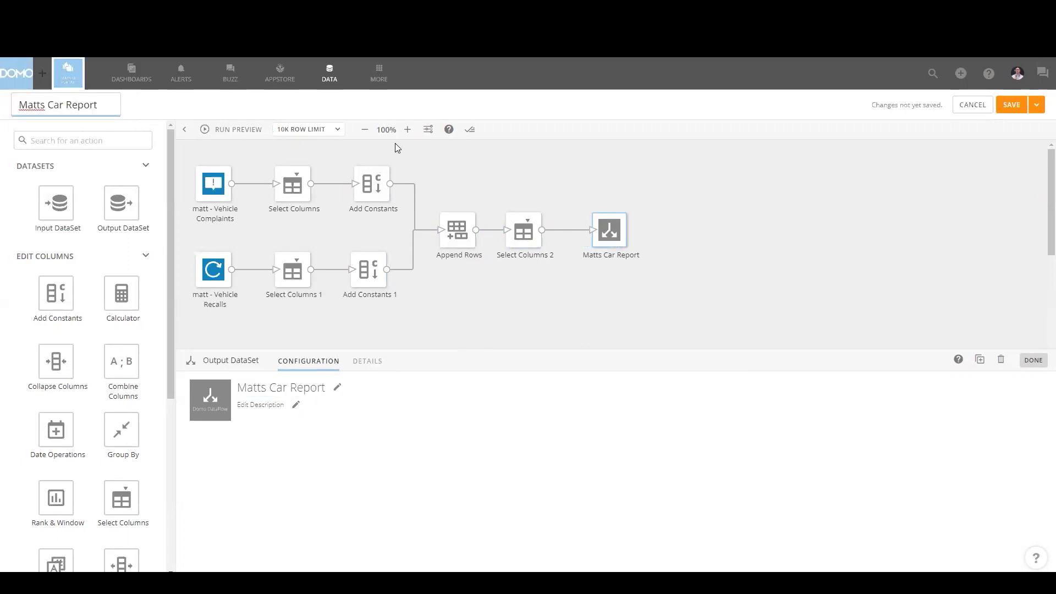
pyautogui.moveTo(611, 235)
# Step: Set the trigger to Only When DataSets Are Updated for Vehicle Complaints and Vehicle Recalls
pyautogui.moveTo(227, 253)
pyautogui.click(428, 129)
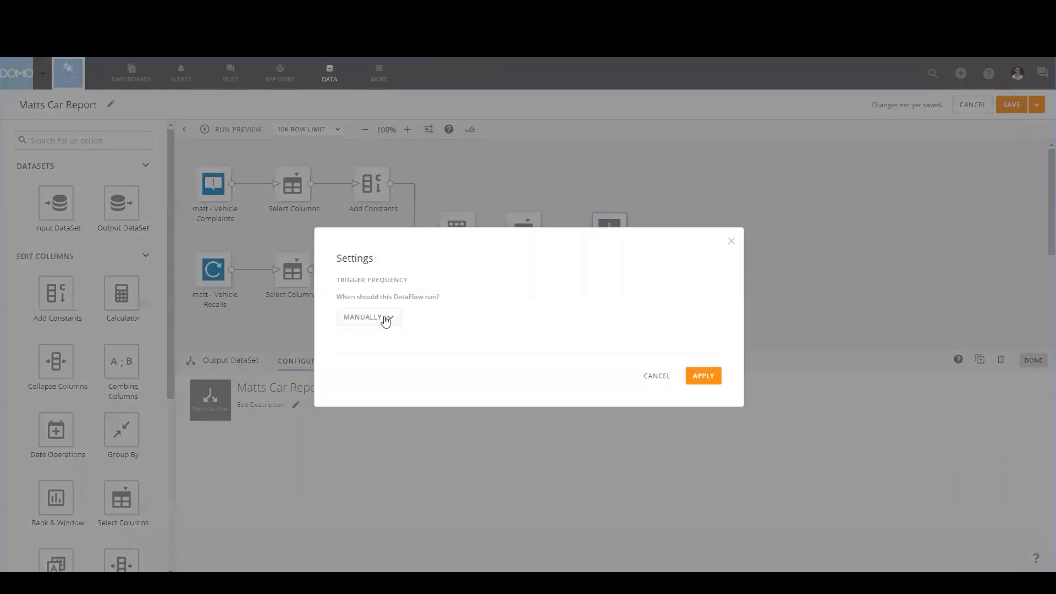
pyautogui.click(384, 317)
pyautogui.click(382, 372)
pyautogui.click(345, 332)
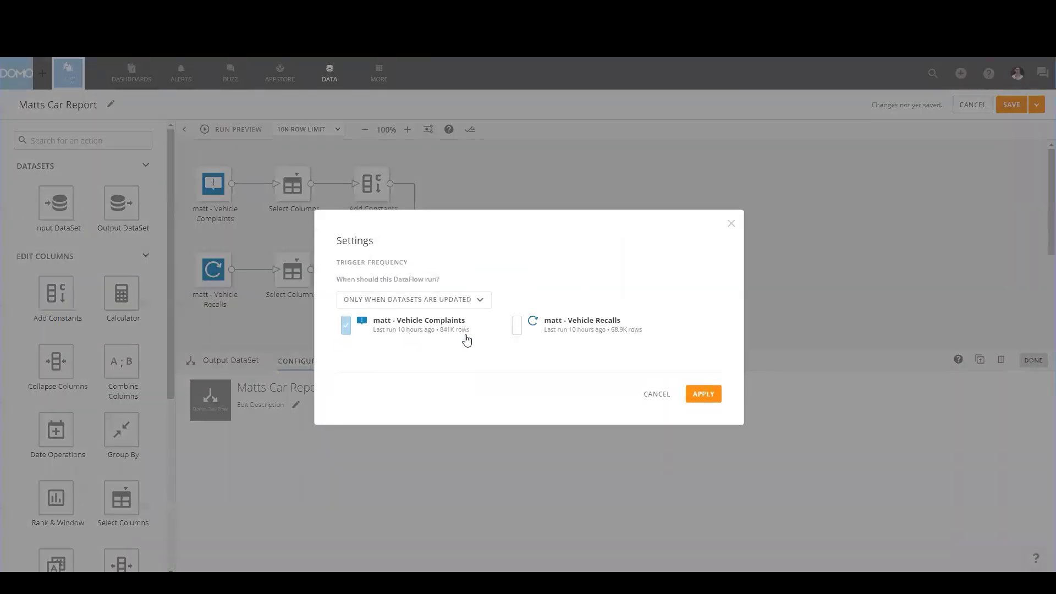
pyautogui.click(517, 327)
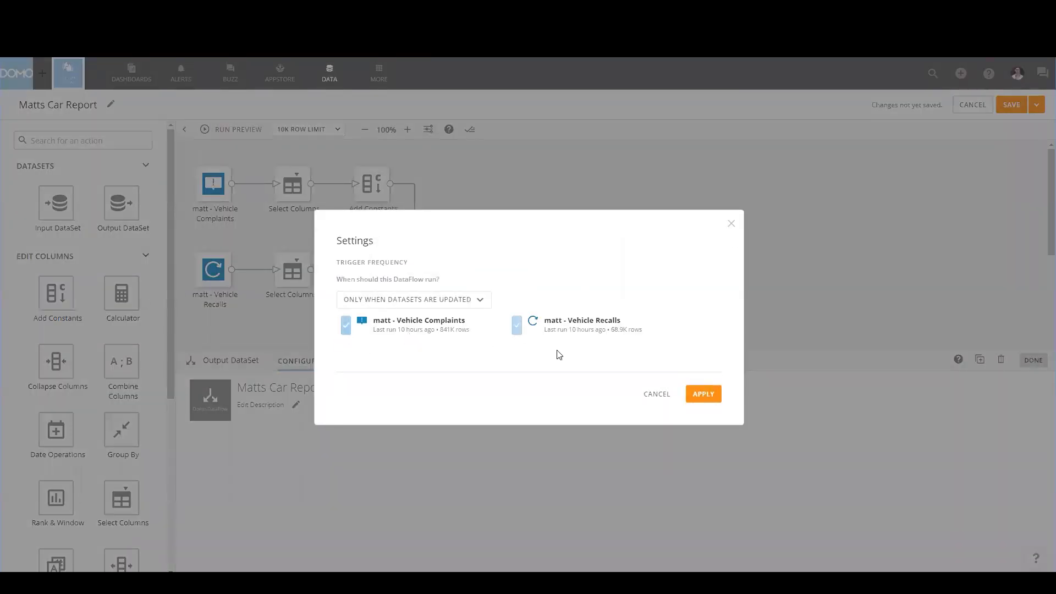
pyautogui.click(712, 397)
# Step: Choose Save and Run from the Save menu and focus the version description
pyautogui.click(1039, 109)
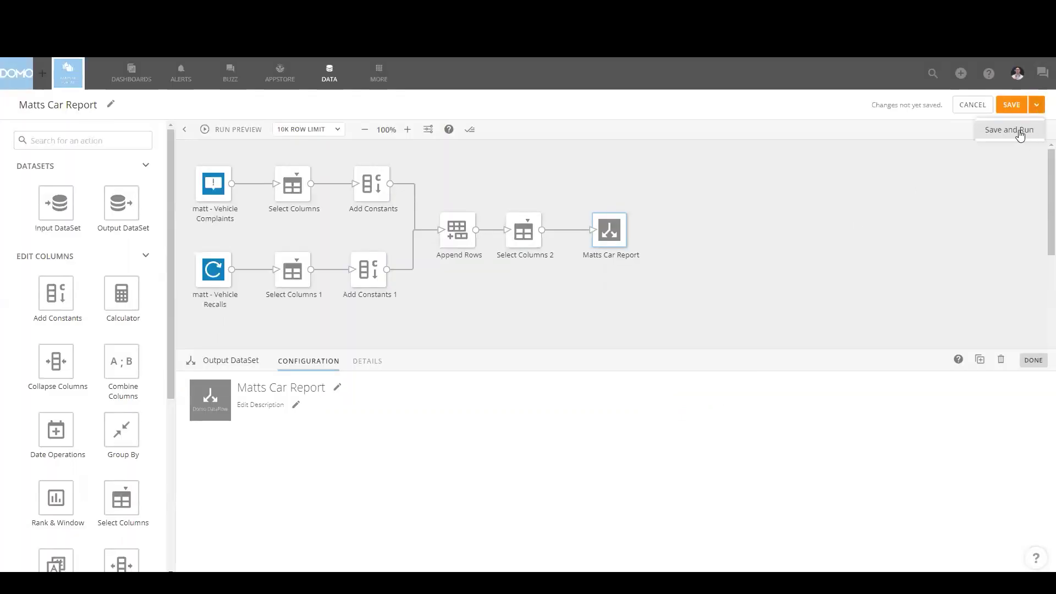
pyautogui.click(1020, 135)
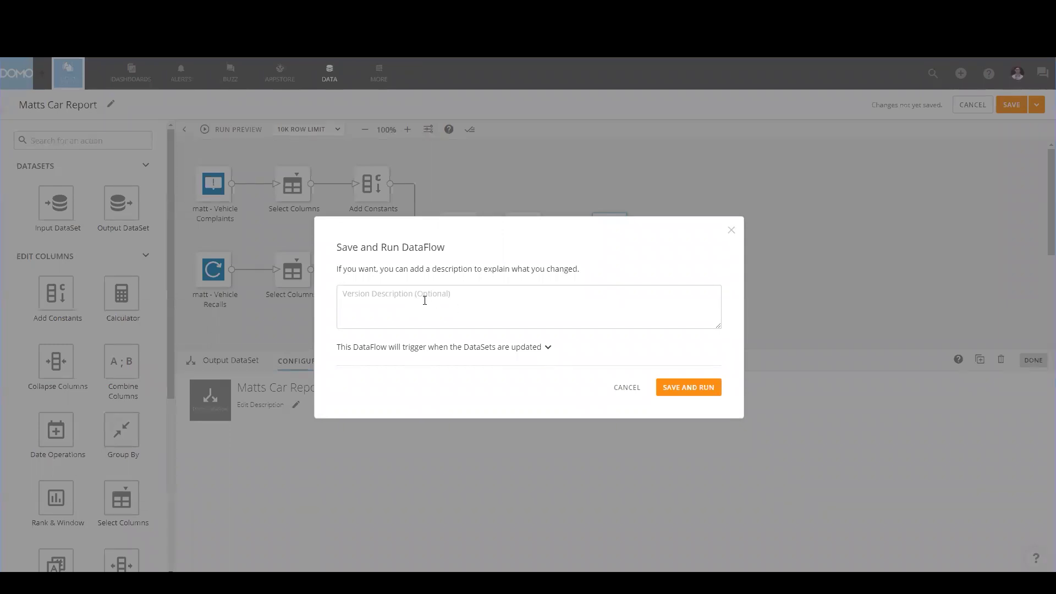
pyautogui.click(411, 303)
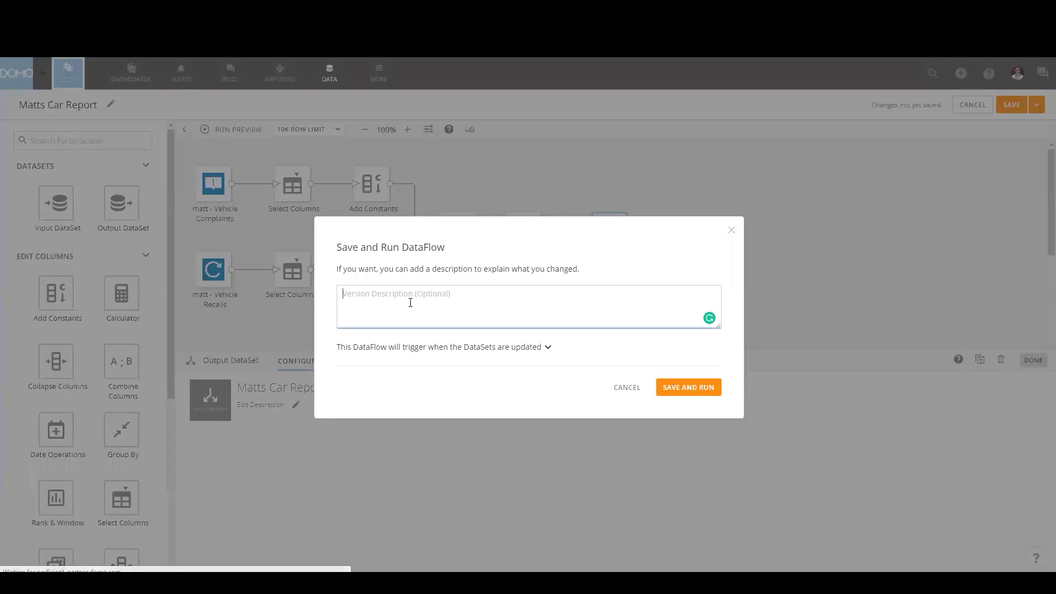
# Step: Save and run the dataflow, then check the options for the successful v1 run
pyautogui.click(685, 384)
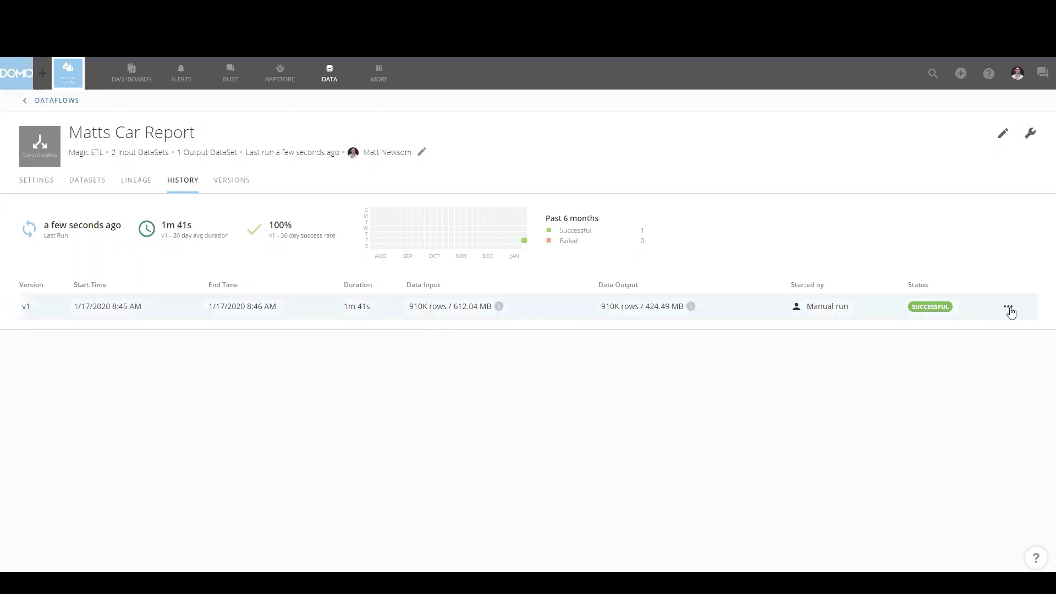
pyautogui.click(1010, 309)
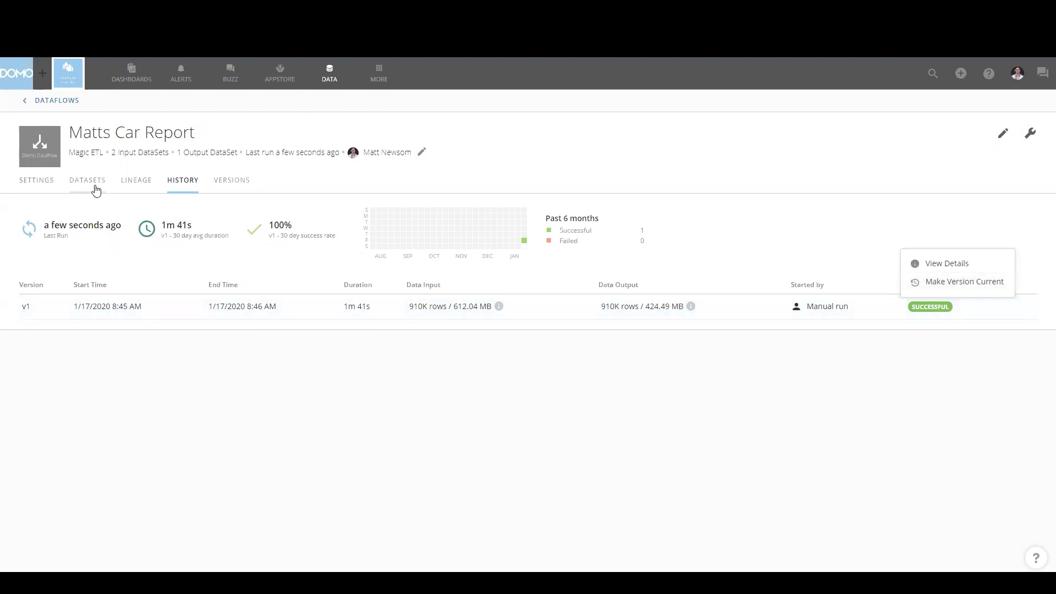
# Step: Open the Matts Car Report output dataset, check its Source values, then view its cards
pyautogui.click(97, 187)
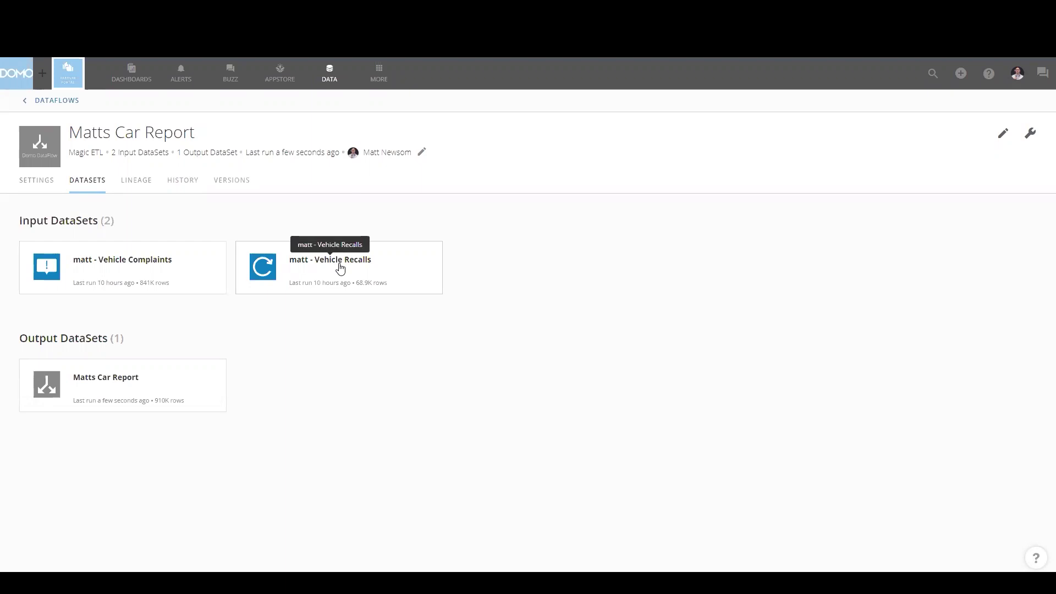
pyautogui.click(122, 396)
pyautogui.click(81, 194)
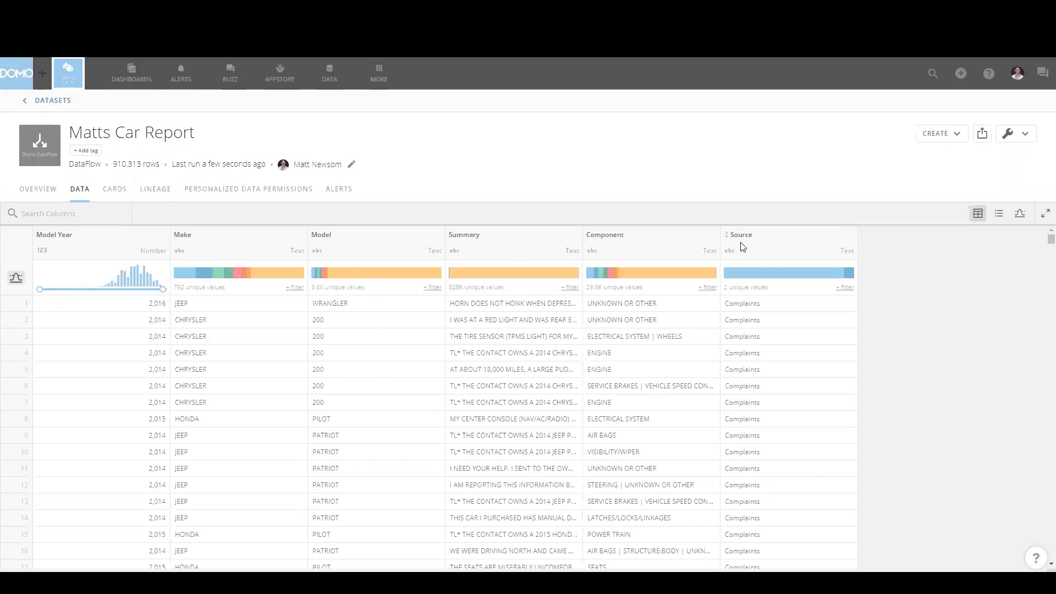
pyautogui.click(845, 287)
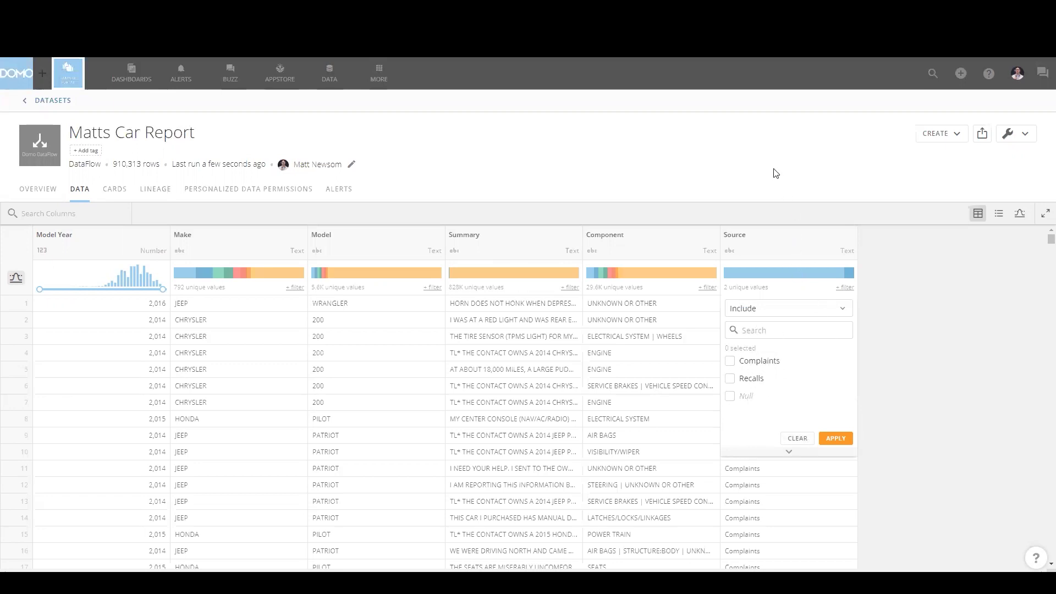
pyautogui.click(115, 189)
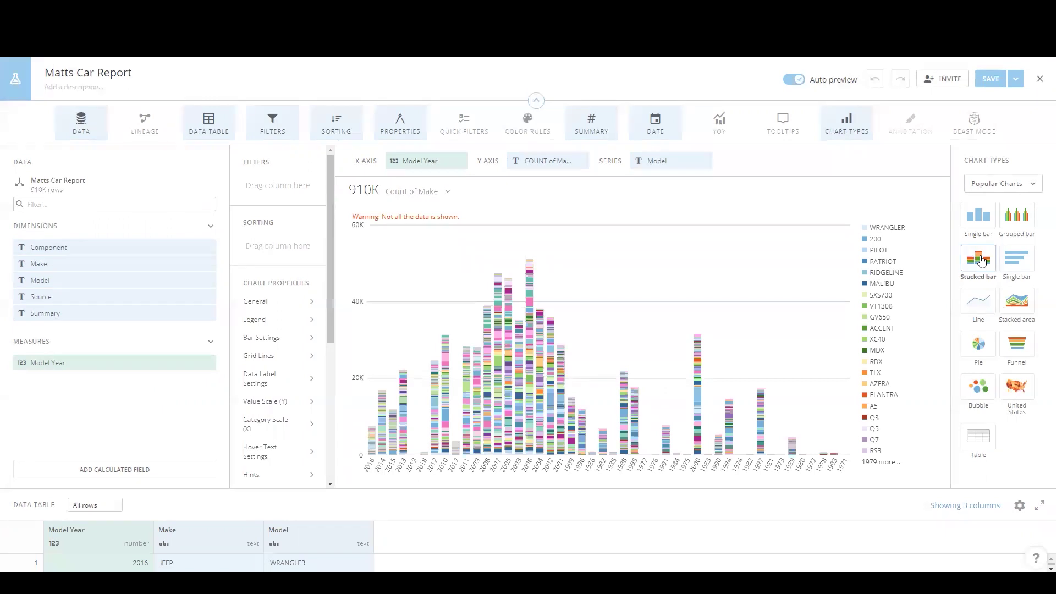
# Step: Make the card a stacked bar split by Source instead of Model, sorted by Model Year
pyautogui.click(984, 221)
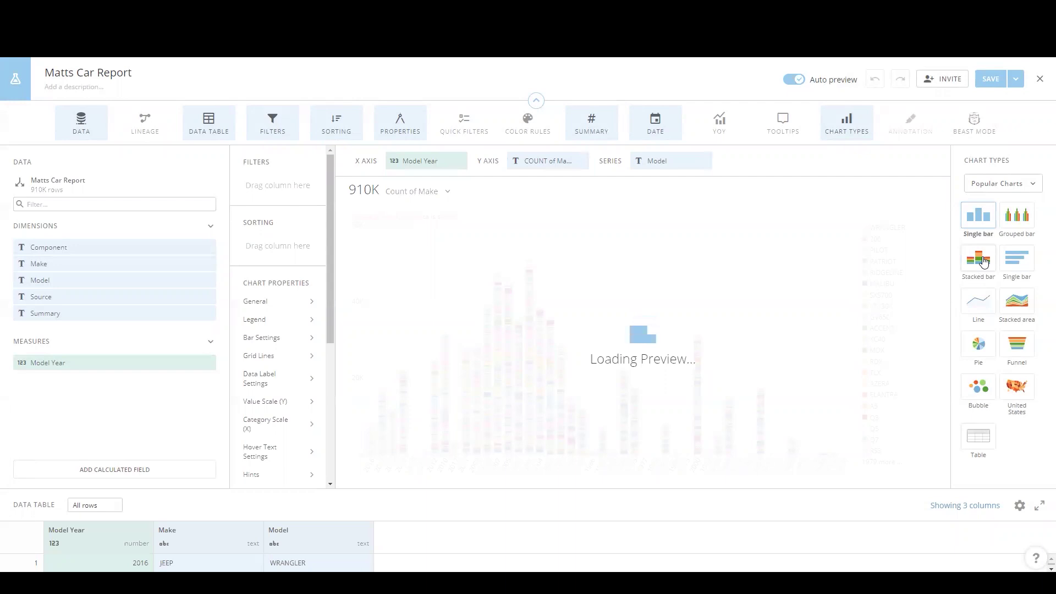
pyautogui.click(984, 261)
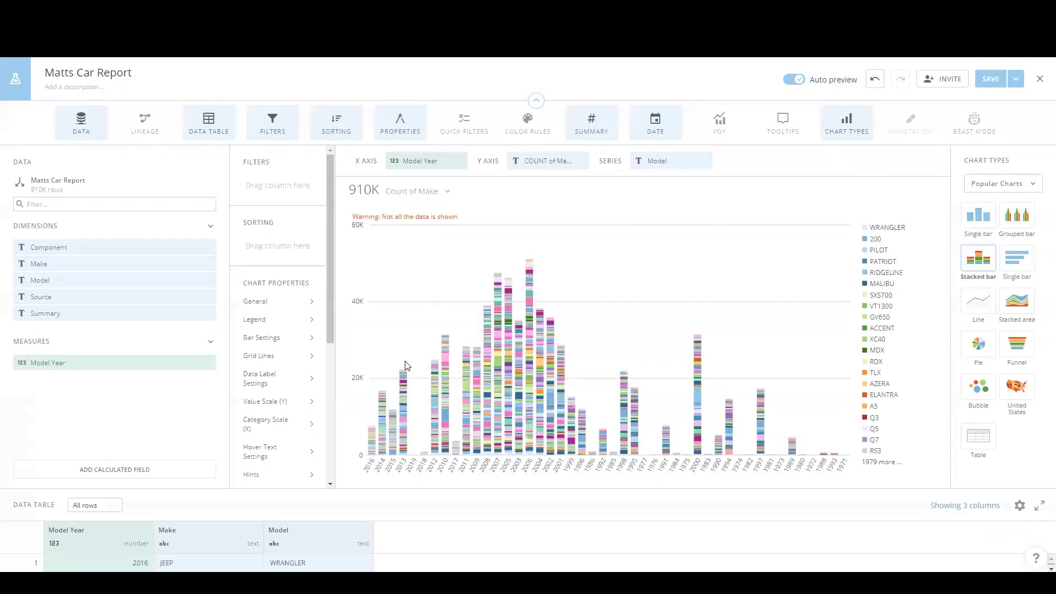
pyautogui.click(703, 162)
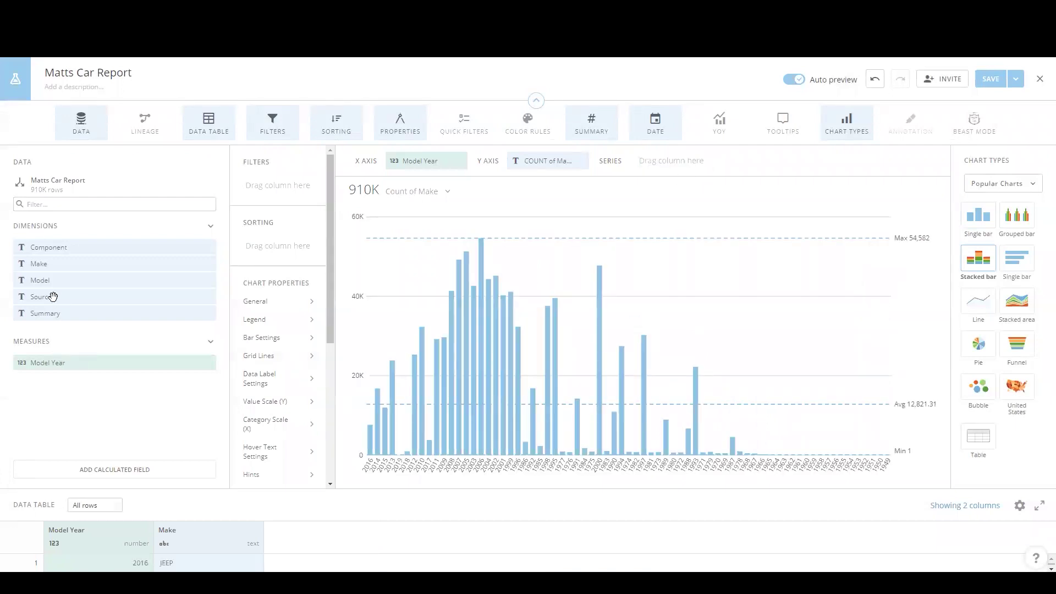
pyautogui.moveTo(52, 297); pyautogui.dragTo(632, 161)
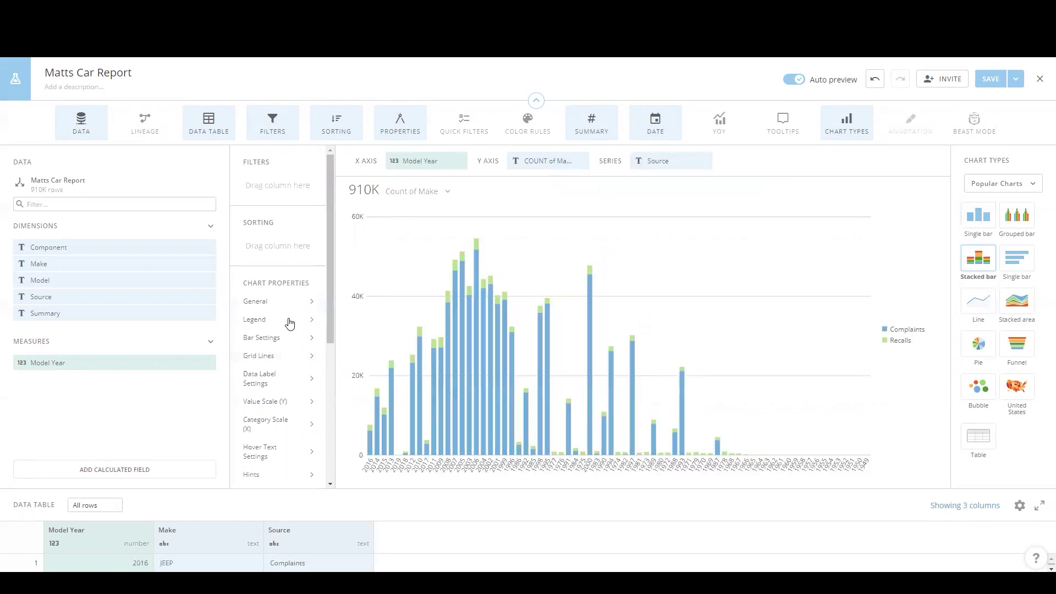
pyautogui.moveTo(66, 364); pyautogui.dragTo(251, 245)
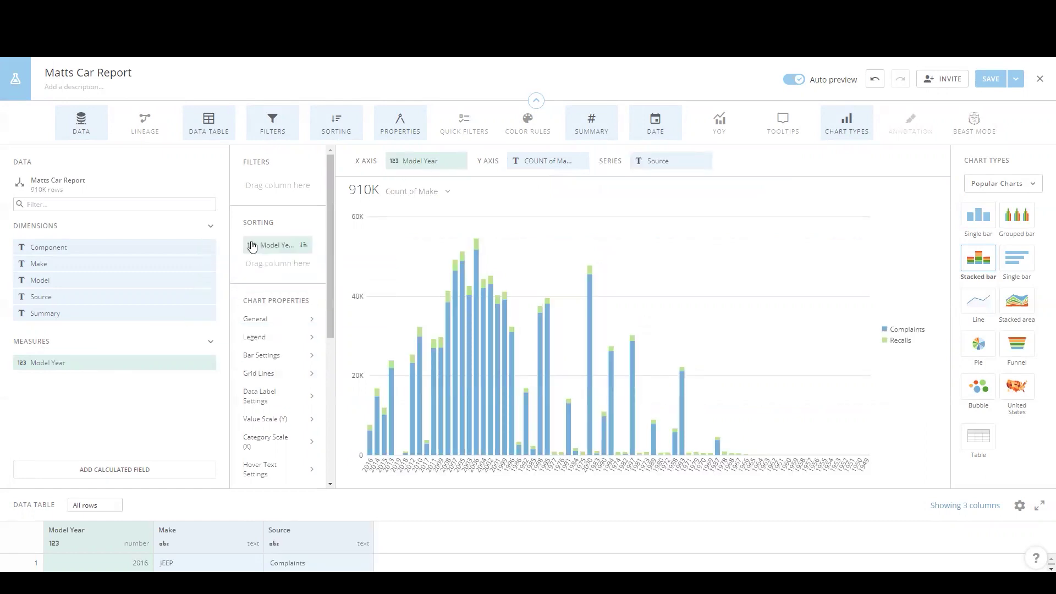
pyautogui.click(424, 331)
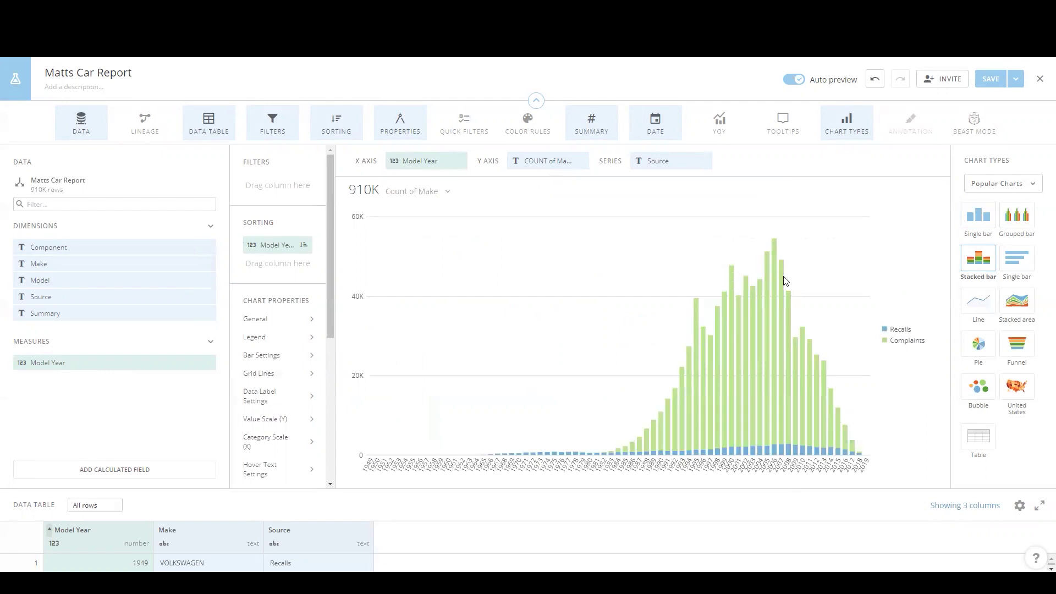
pyautogui.moveTo(774, 250)
# Step: Save and close the Matts Car Report card, then reopen it from the Overview dashboard
pyautogui.click(1015, 78)
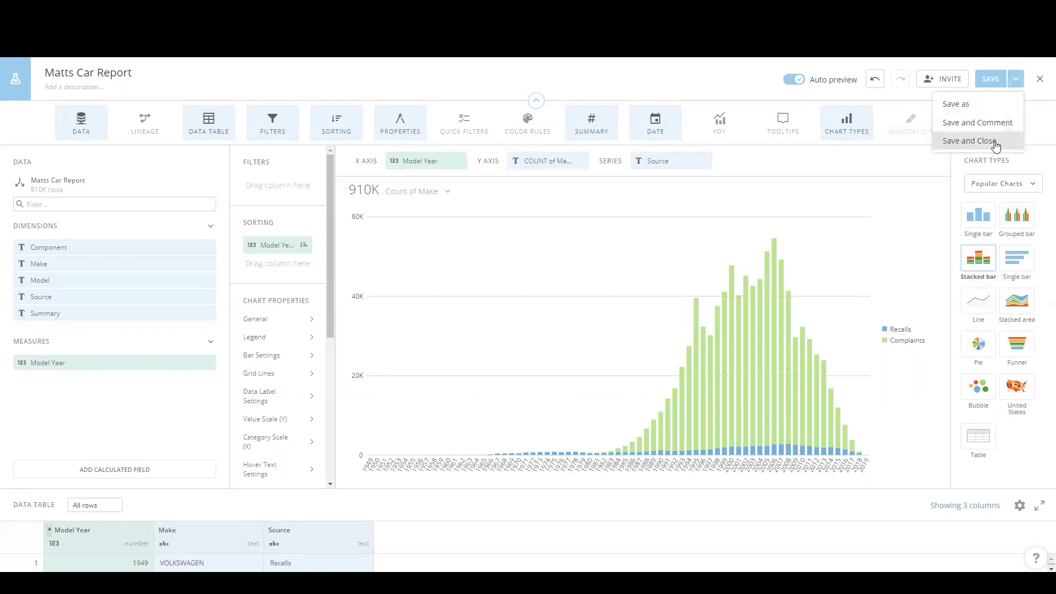
pyautogui.click(996, 141)
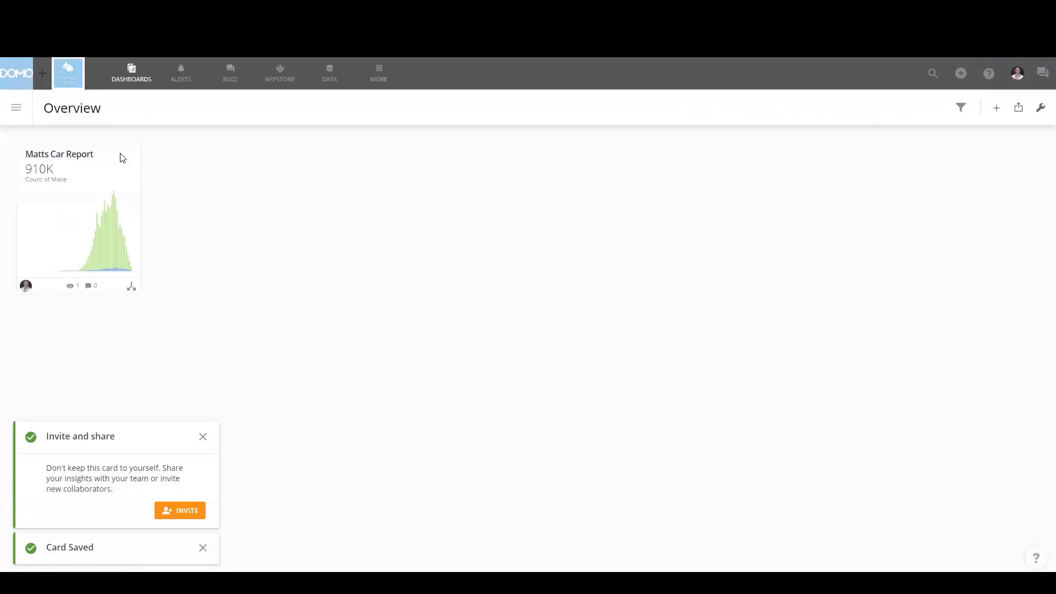
pyautogui.click(97, 159)
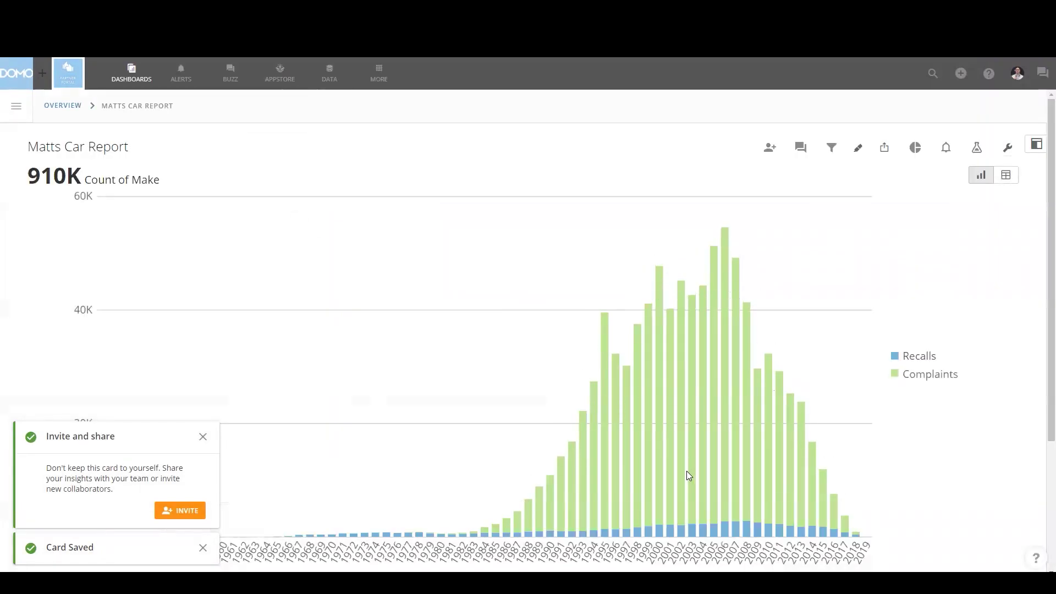
# Step: Drill into the 2005 Complaints bar, return to the chart, then drill into 2006 Complaints
pyautogui.click(717, 343)
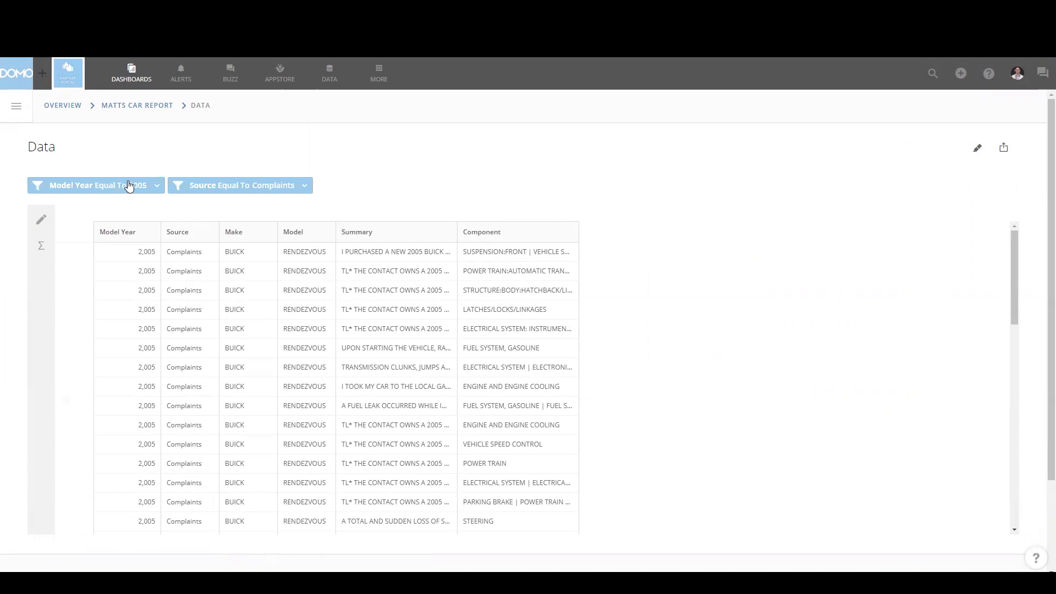
pyautogui.click(137, 105)
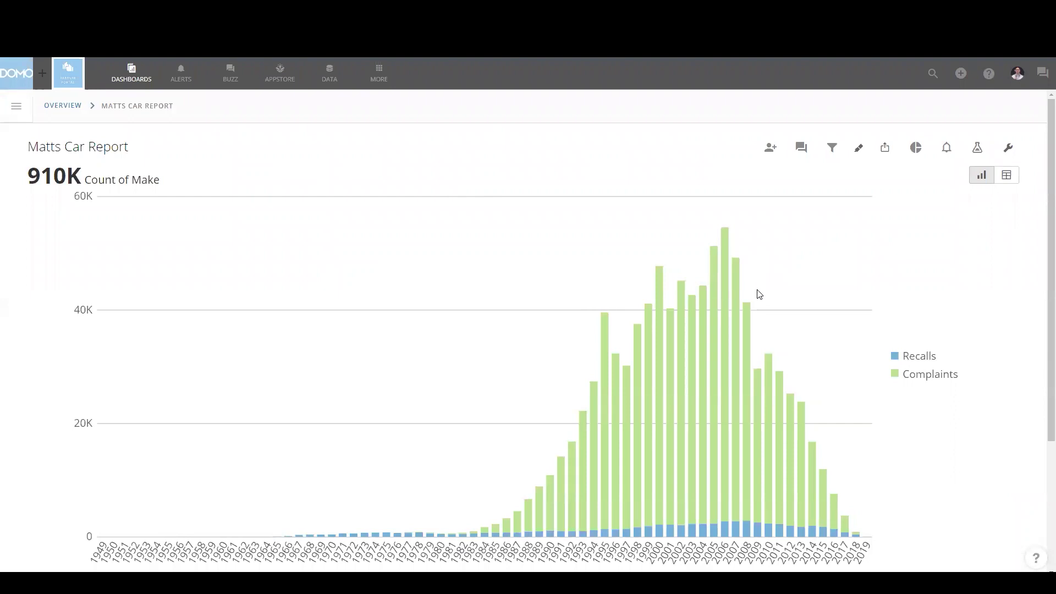
pyautogui.click(725, 356)
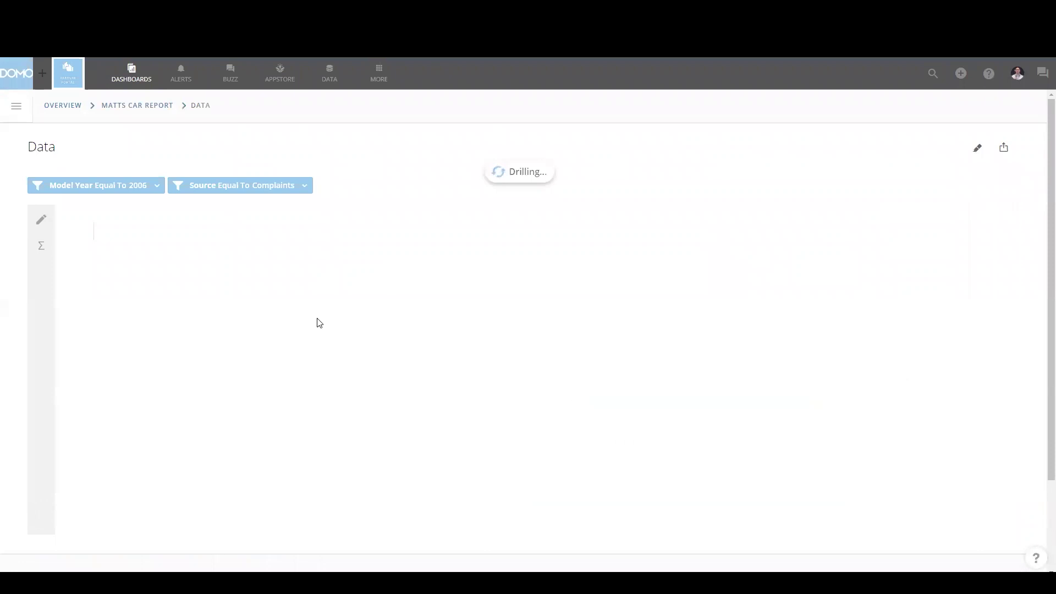